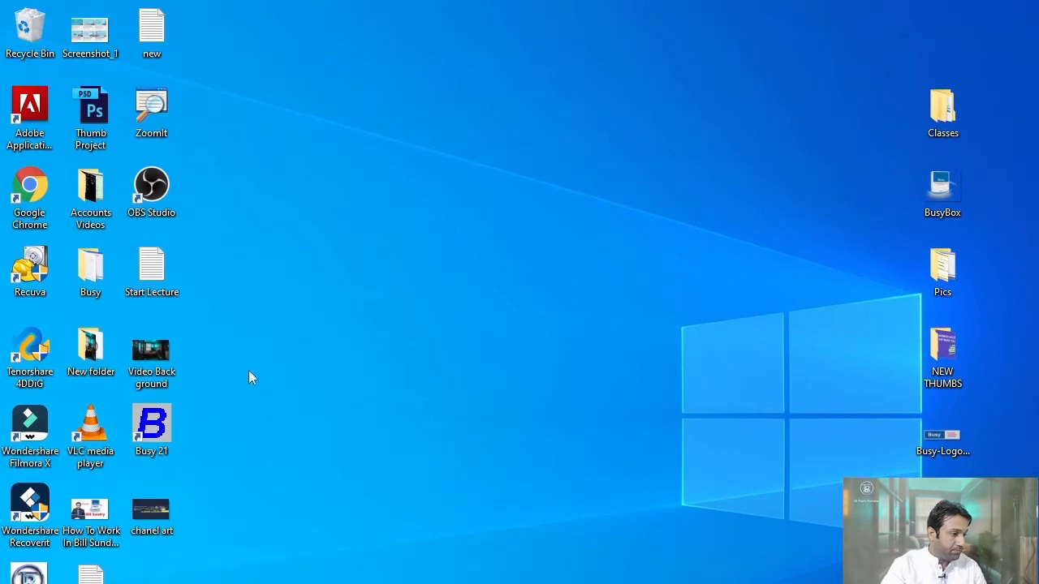
- Launch Busy 21, dismiss the demo warning and open the Ibtech Forum company
double_click(148, 426)
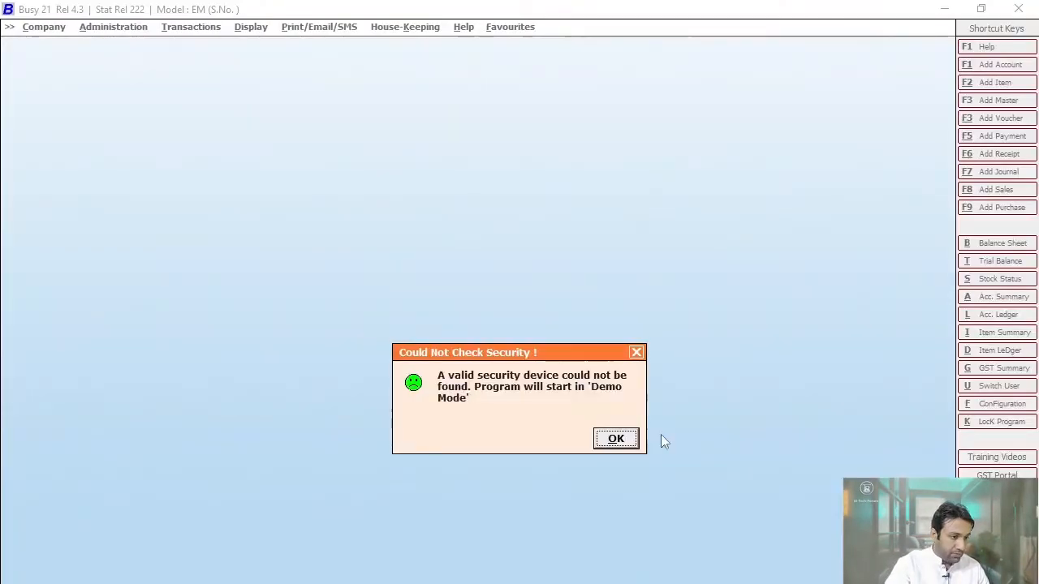
click(623, 438)
click(72, 45)
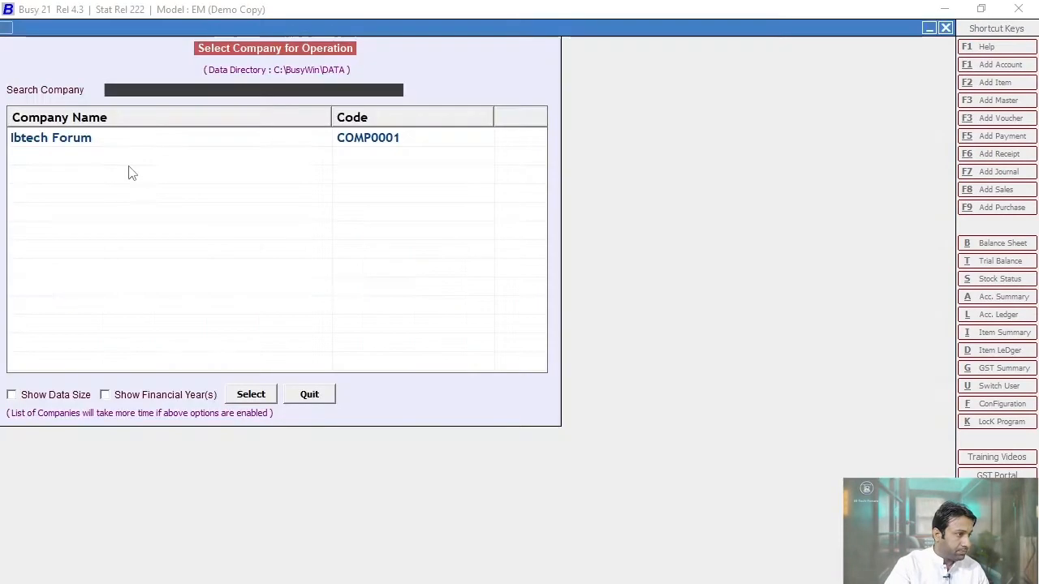
click(76, 142)
click(246, 394)
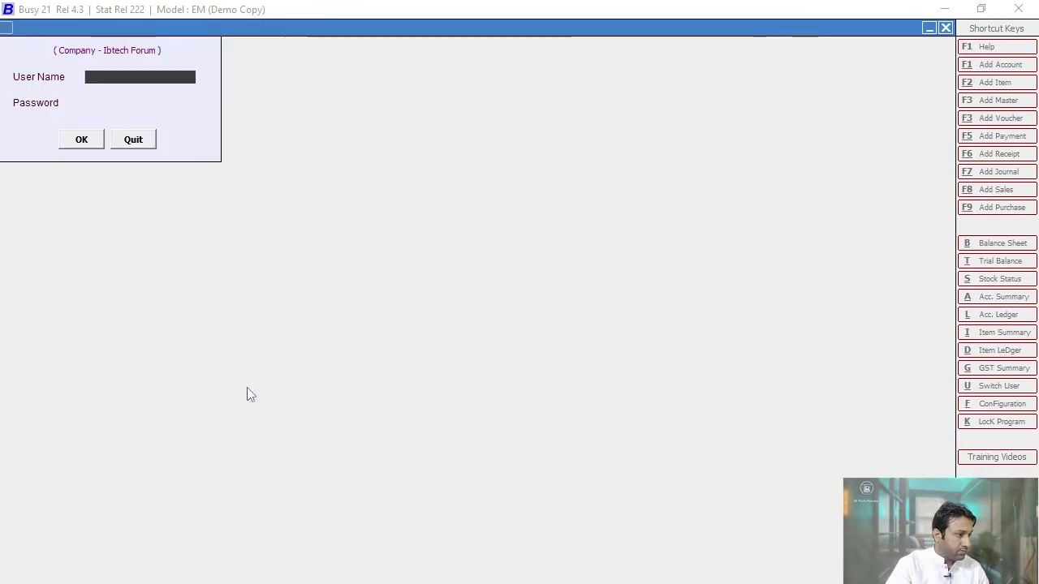
- Log in to Ibtech Forum with the user name and password
text(ib)
key(Return)
text(ib)
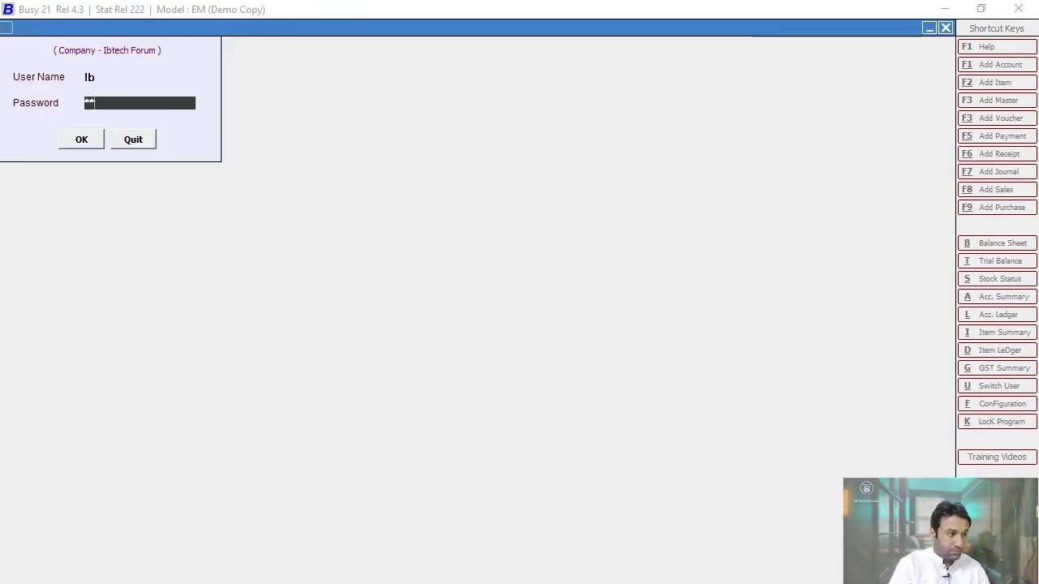
key(Return)
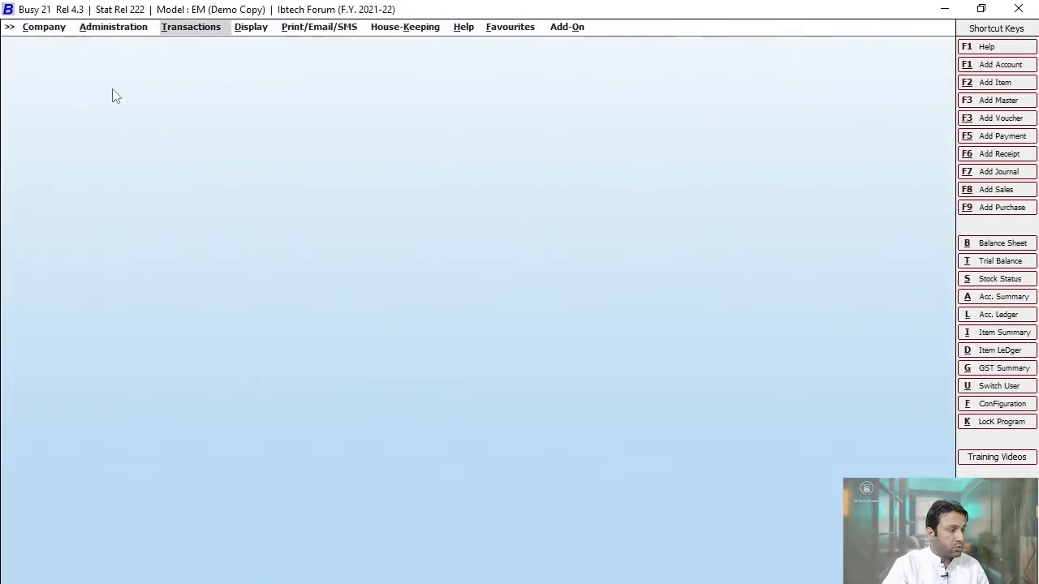
- Start a Main-series purchase voucher dated 15-07-2021 with purchase type GST/Exempt
click(191, 32)
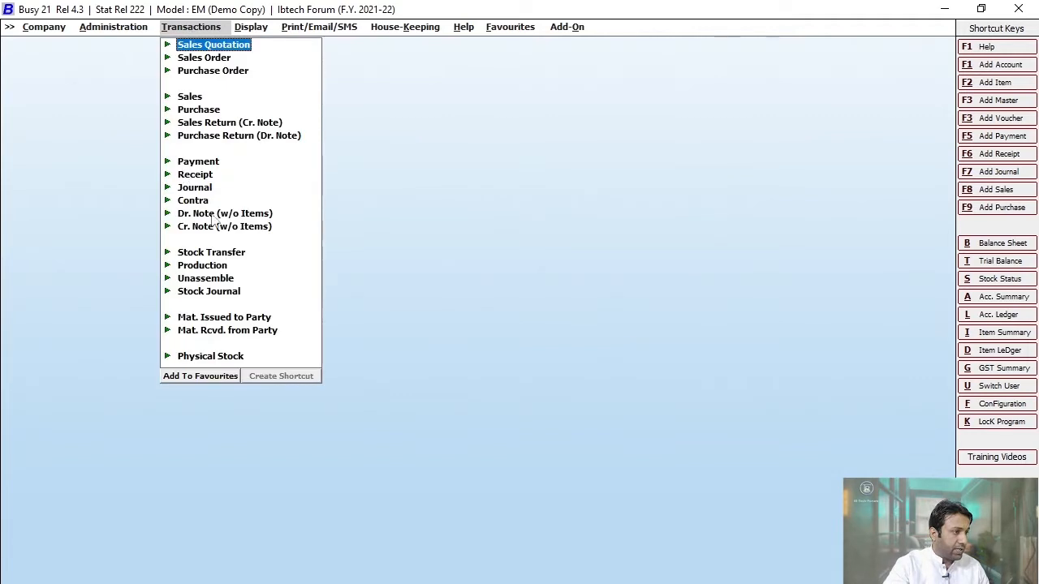
click(198, 110)
click(212, 123)
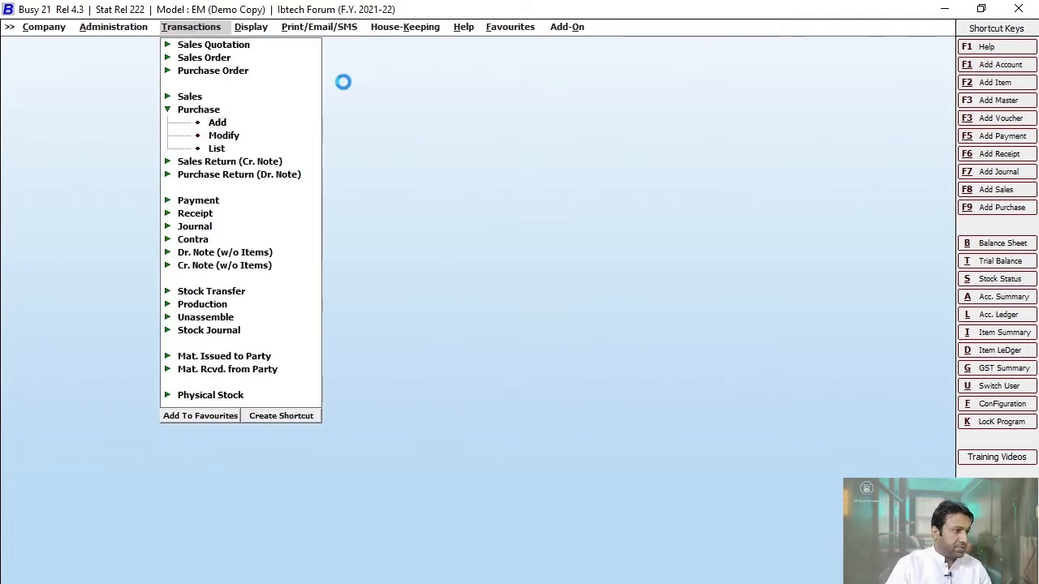
key(Return)
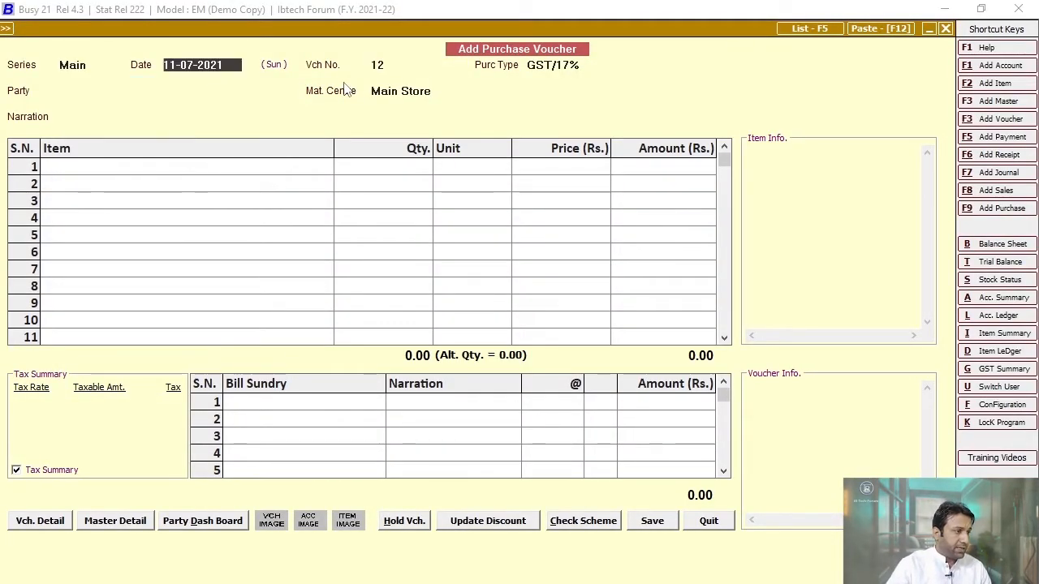
text(15)
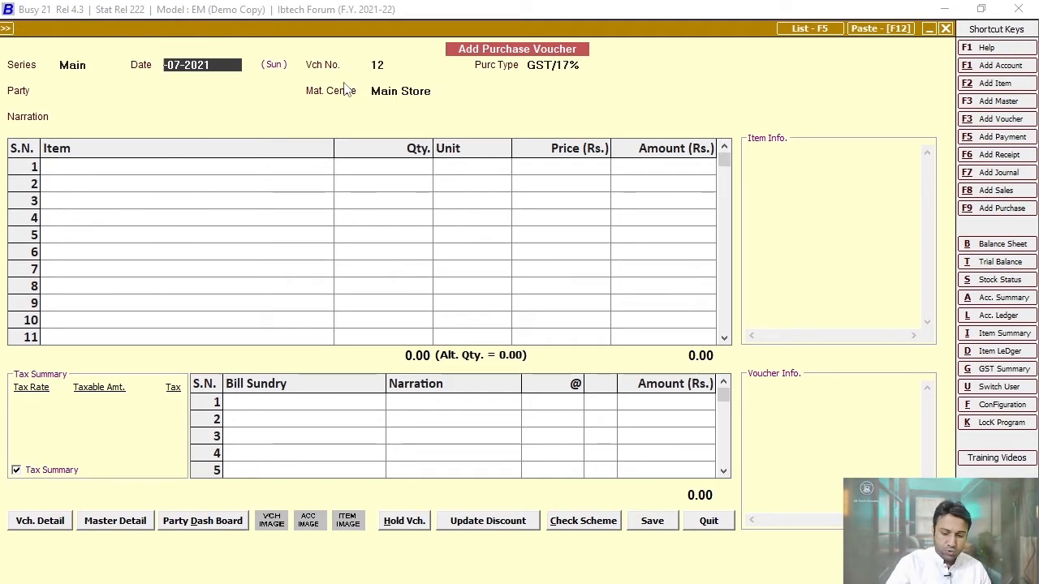
key(Return)
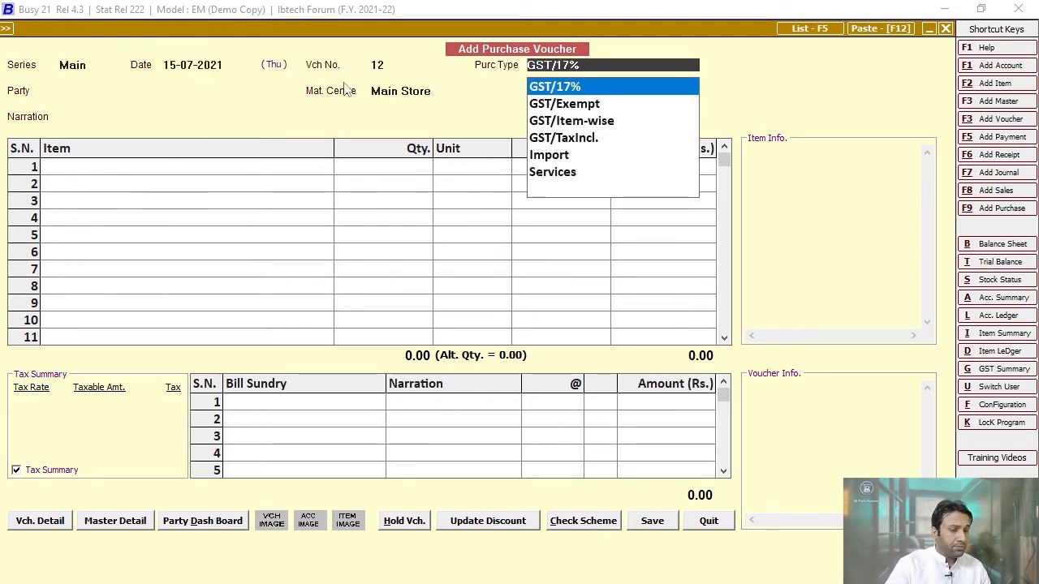
key(Down)
key(Return)
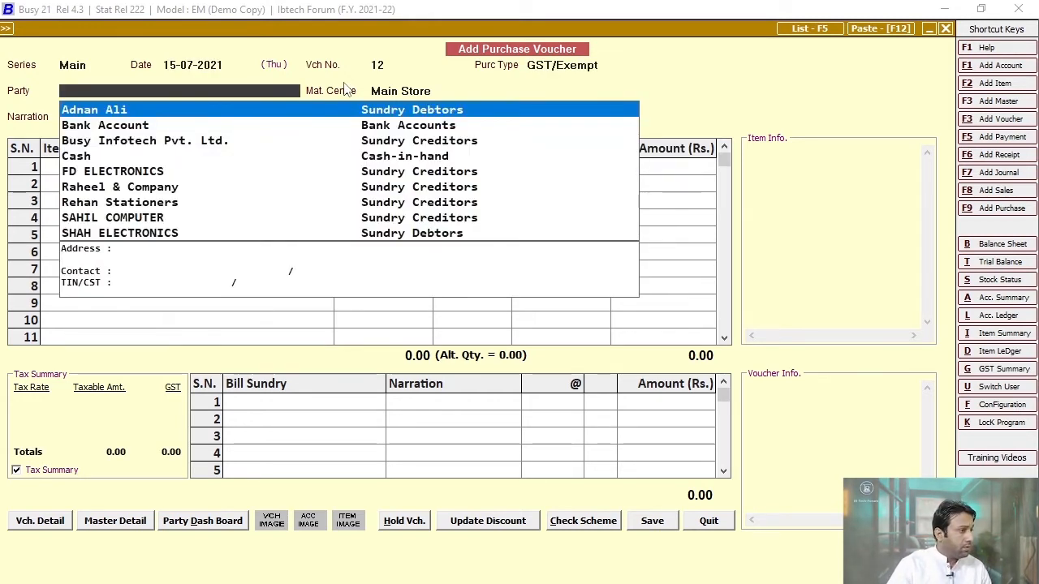
- Create the party account Rashid Book Stall under Sundry Creditors and save it
key(F3)
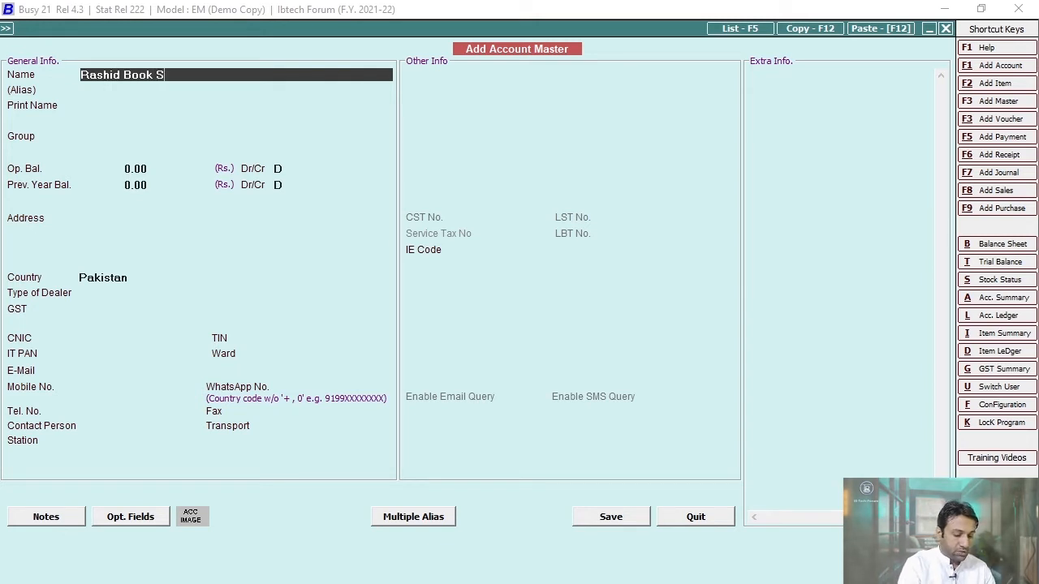
key(Return)
key(Return)
key(Return)
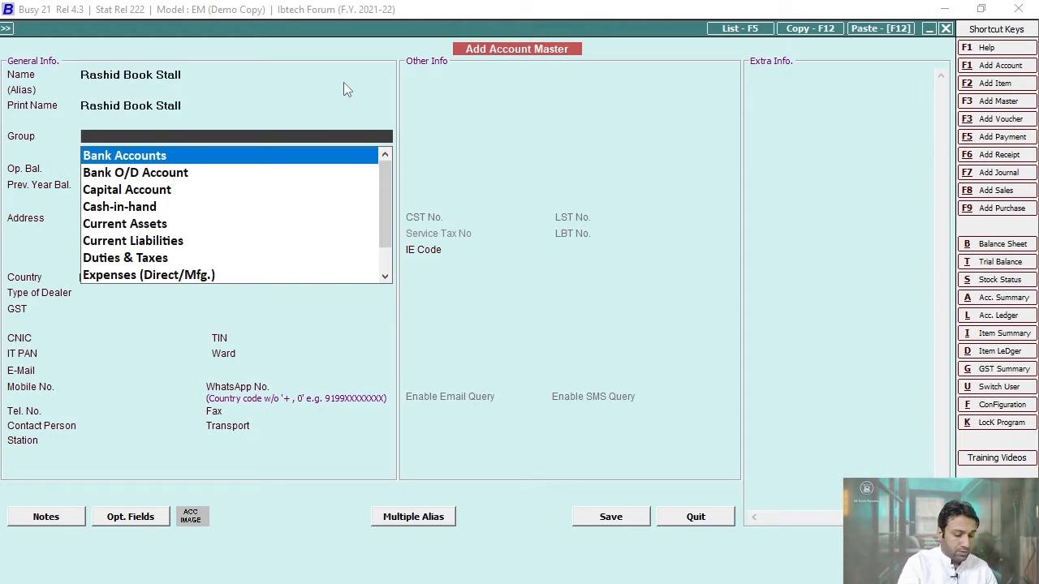
text(sun)
key(Return)
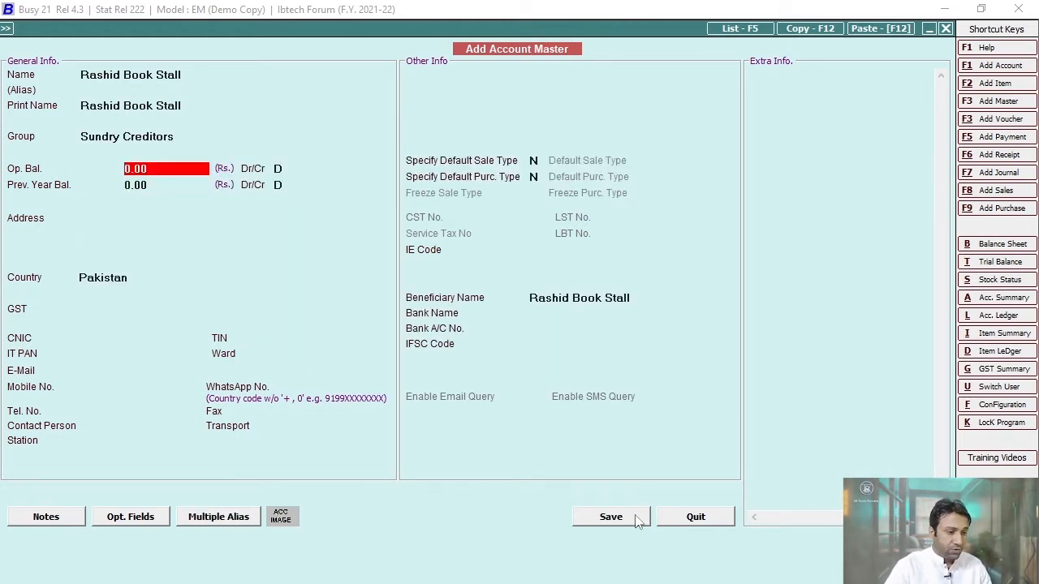
click(609, 519)
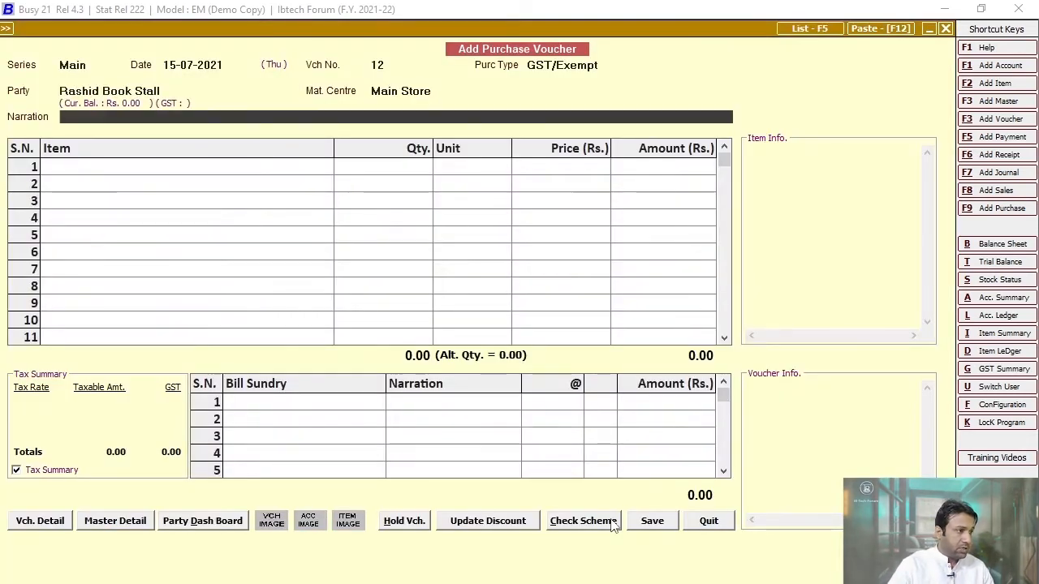
- Add stock item English Books in group General with unit Pcs. and save it
key(Return)
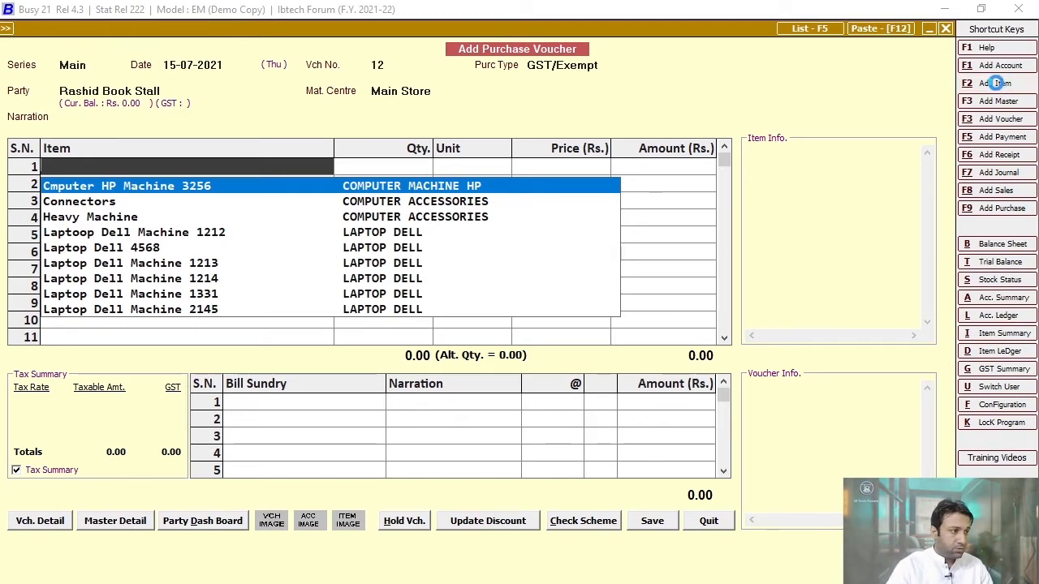
click(997, 84)
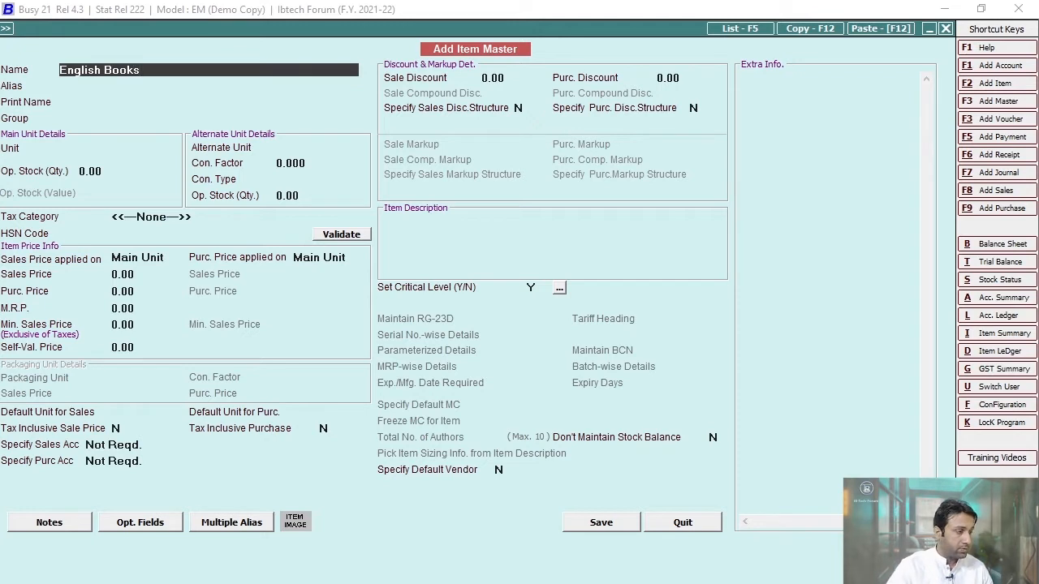
key(Return)
key(Return)
key(Return)
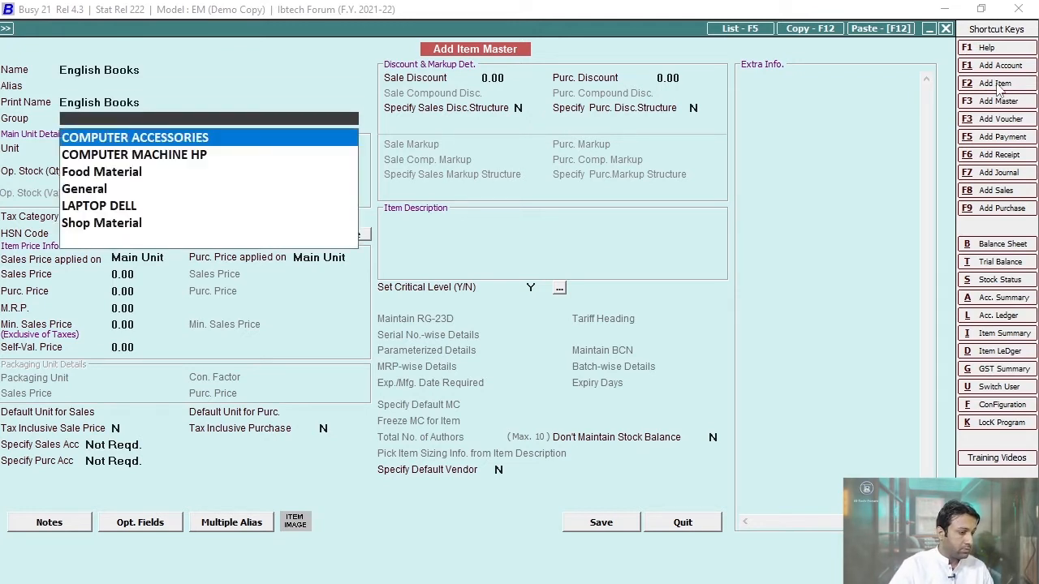
key(Down)
key(Down)
key(Down)
key(Down)
key(Up)
key(Return)
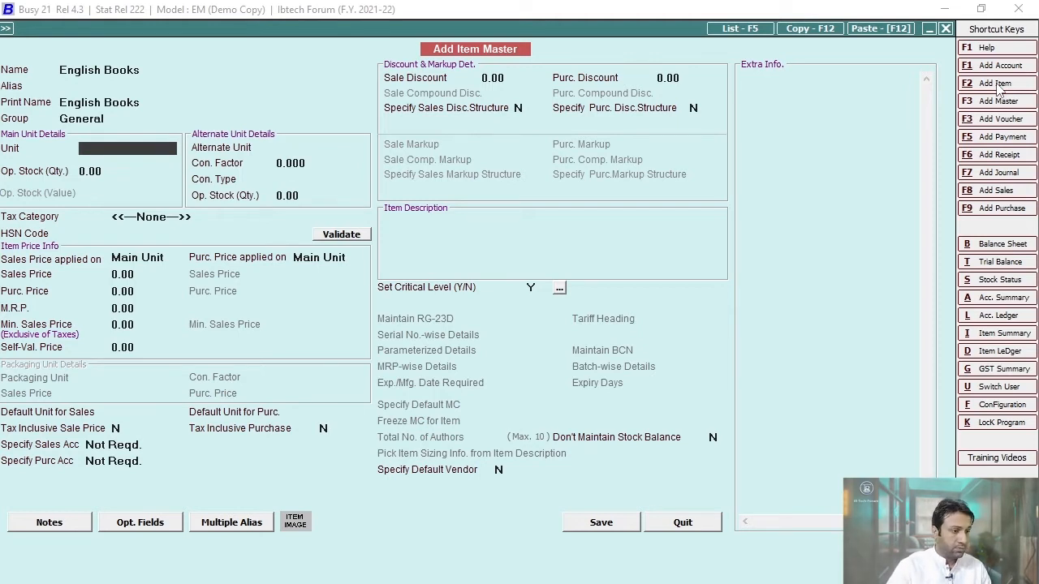
key(Return)
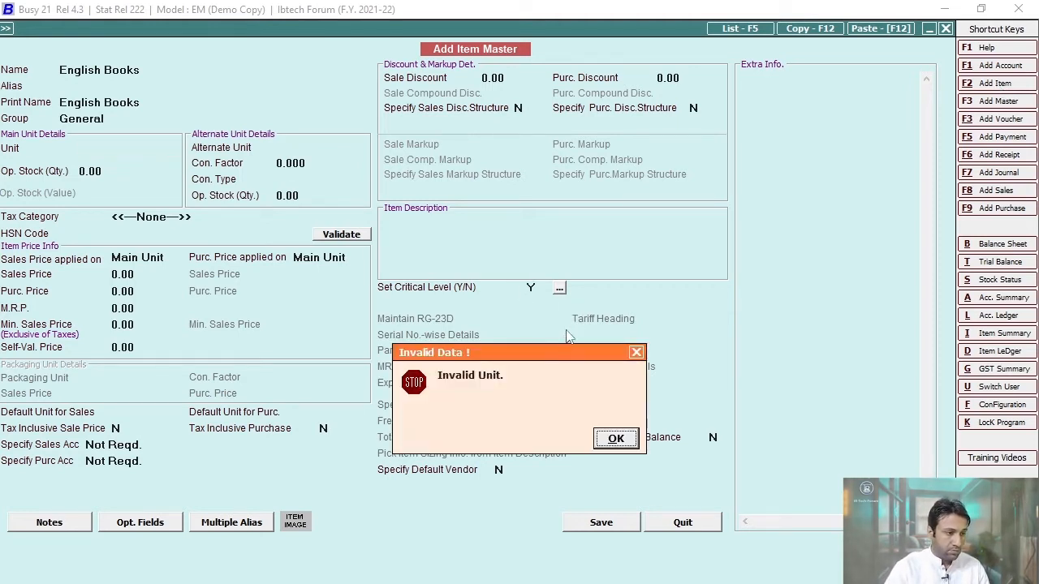
click(616, 439)
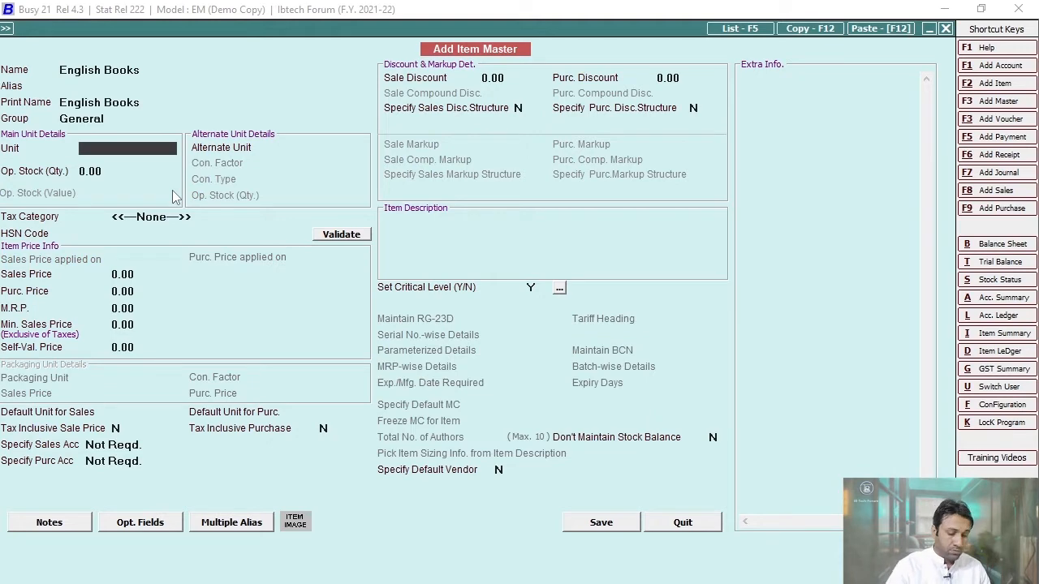
text(pc)
key(Return)
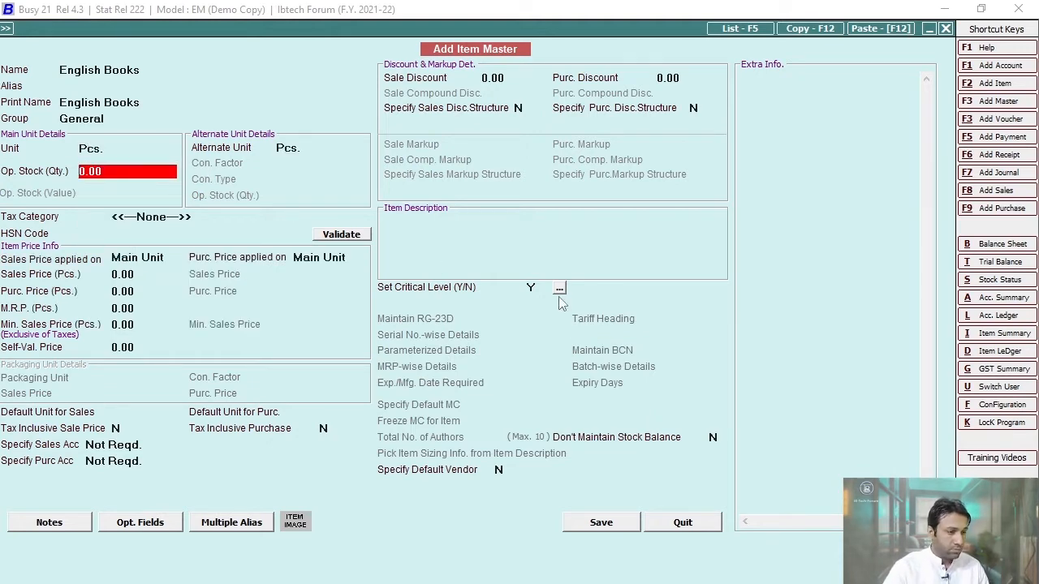
click(615, 522)
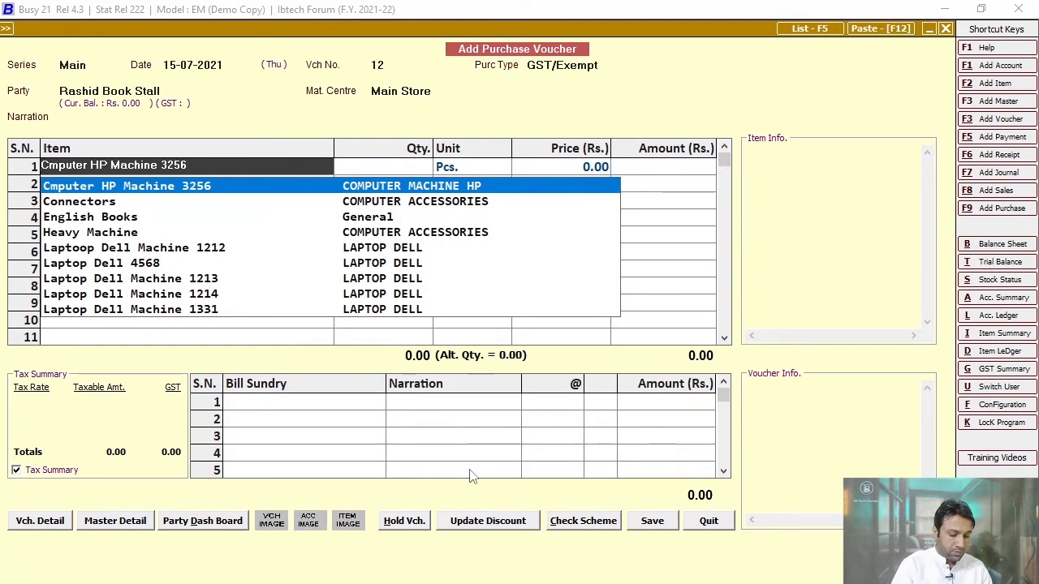
- Enter 10 English Books at 250.00 each, checking the amount with the calculator
text(book)
key(Return)
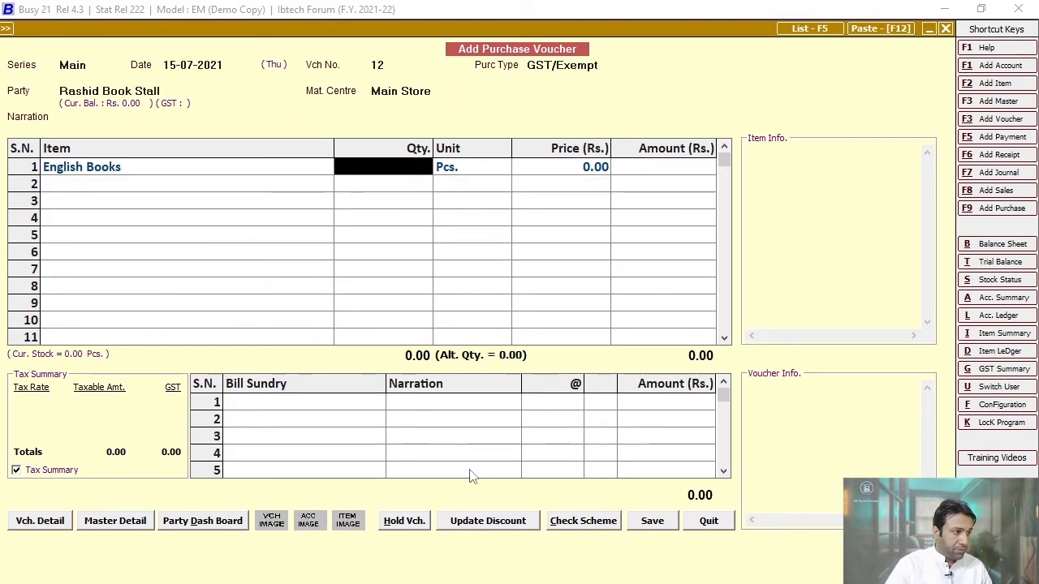
text(10)
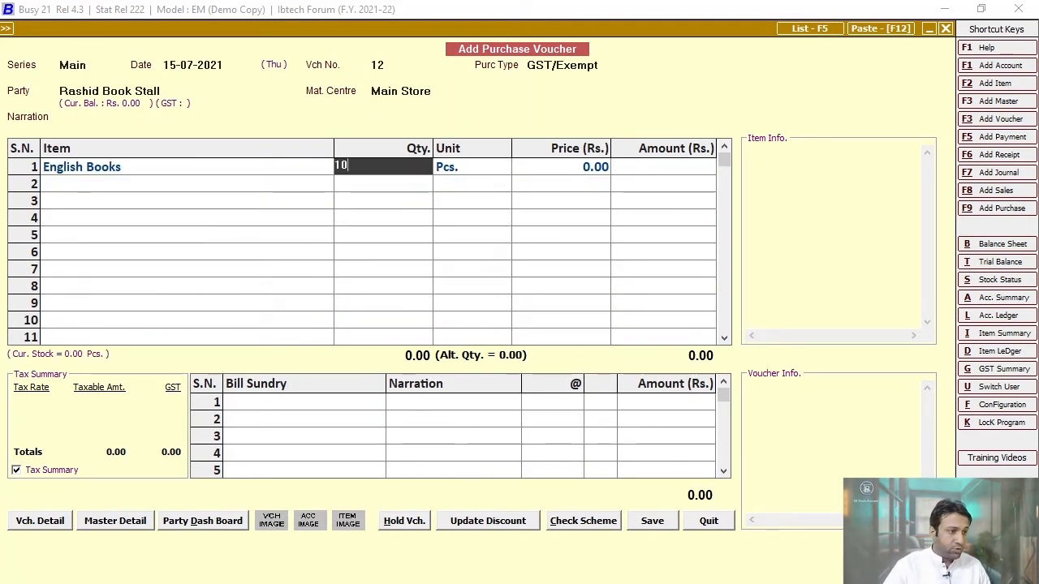
key(Return)
key(Return)
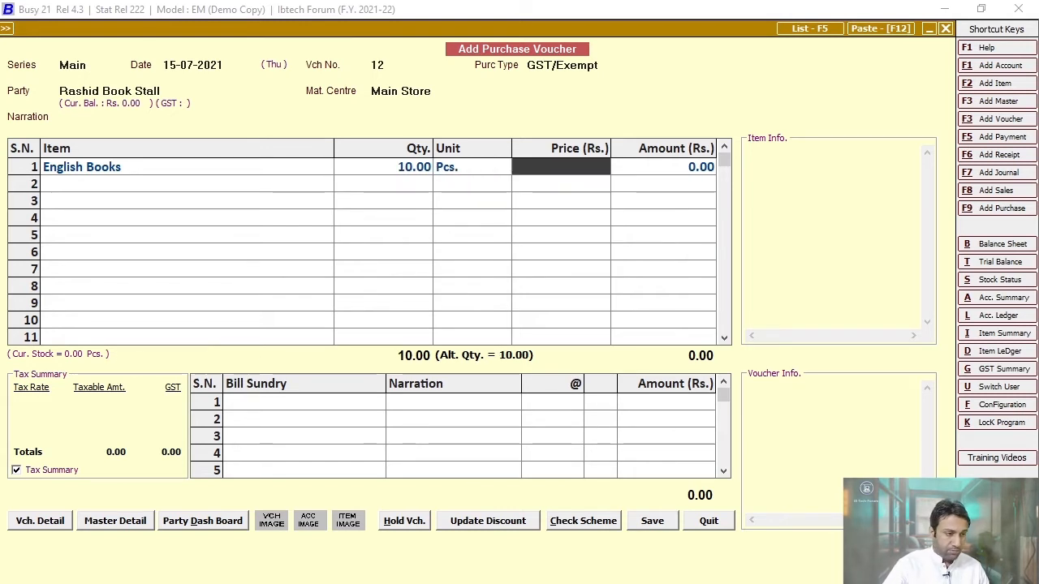
text(250)
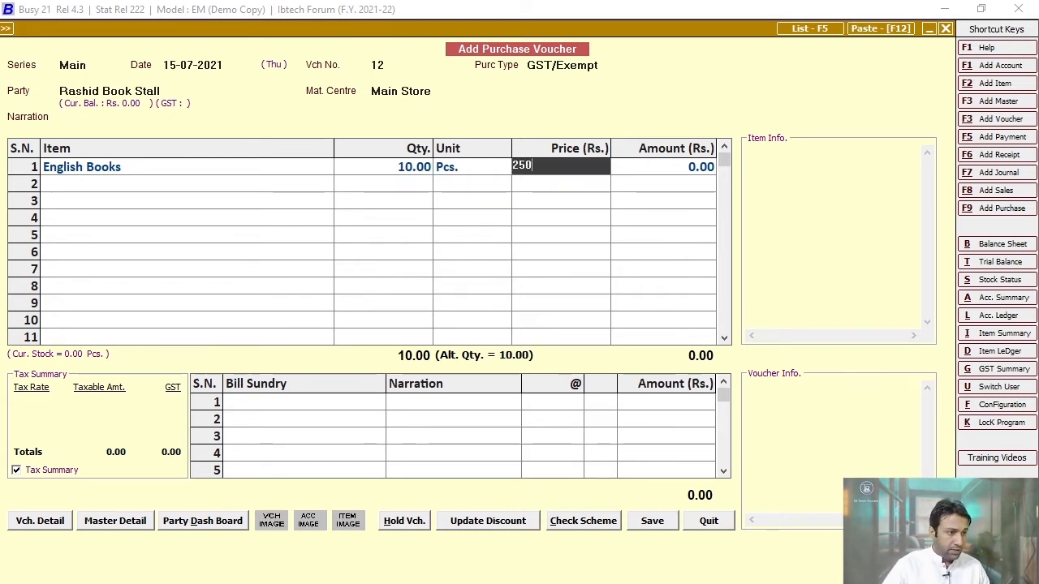
key(Return)
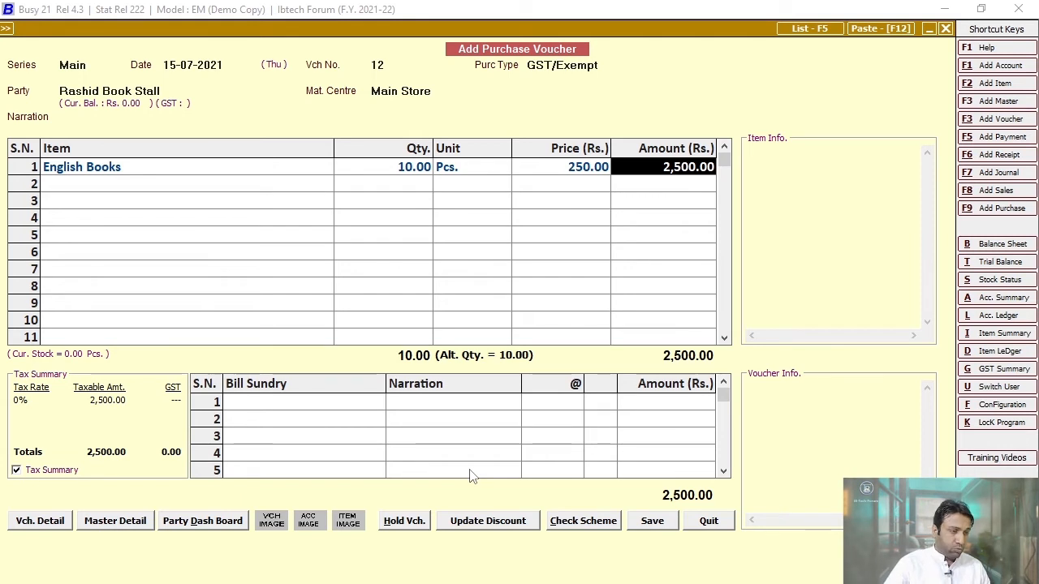
key(F10)
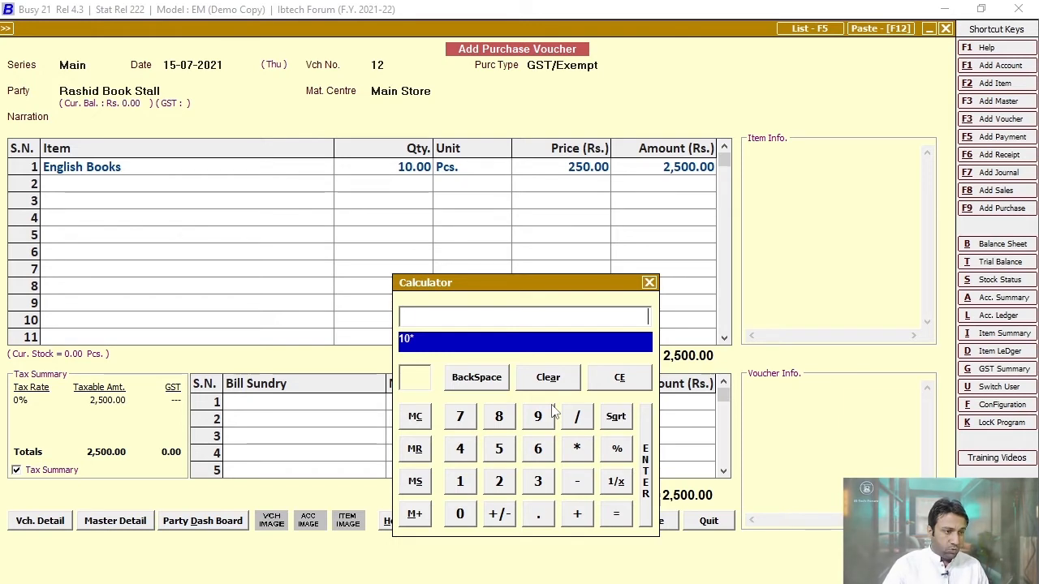
key(Return)
key(Escape)
key(Escape)
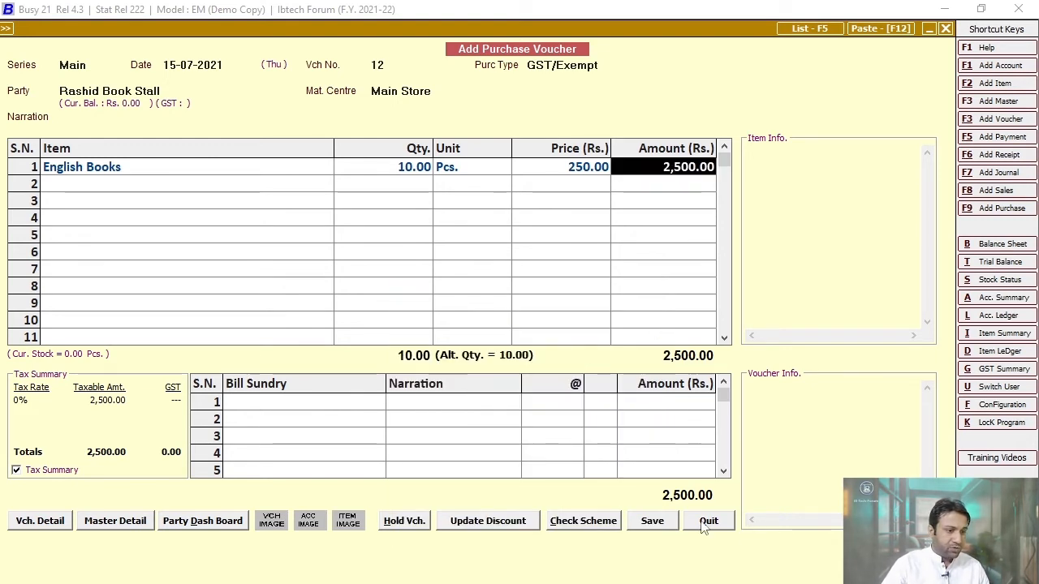
- Save purchase voucher No. 12, accepting GST reporting details and GK Transport as transporter
click(654, 523)
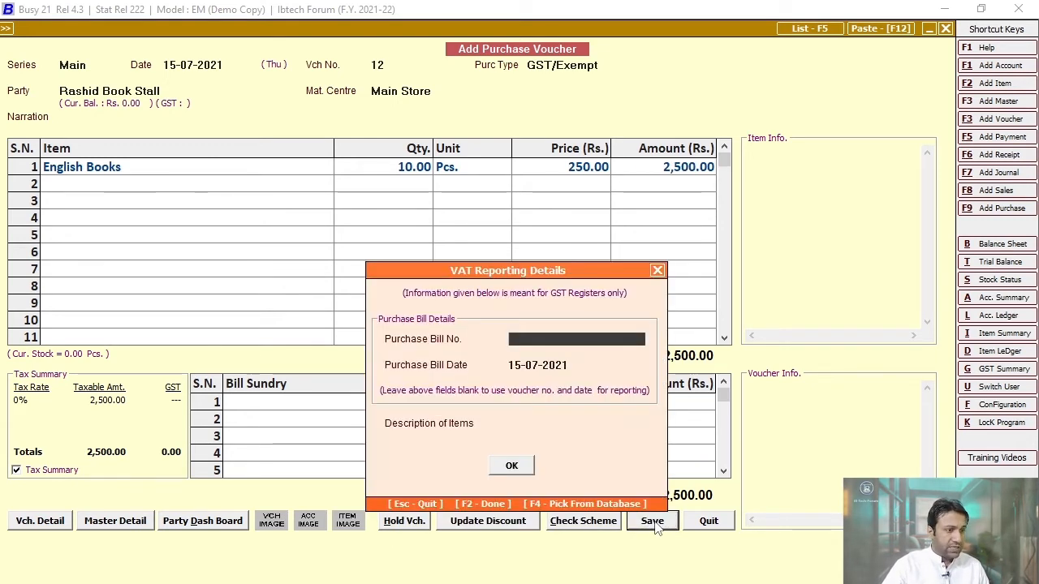
click(503, 467)
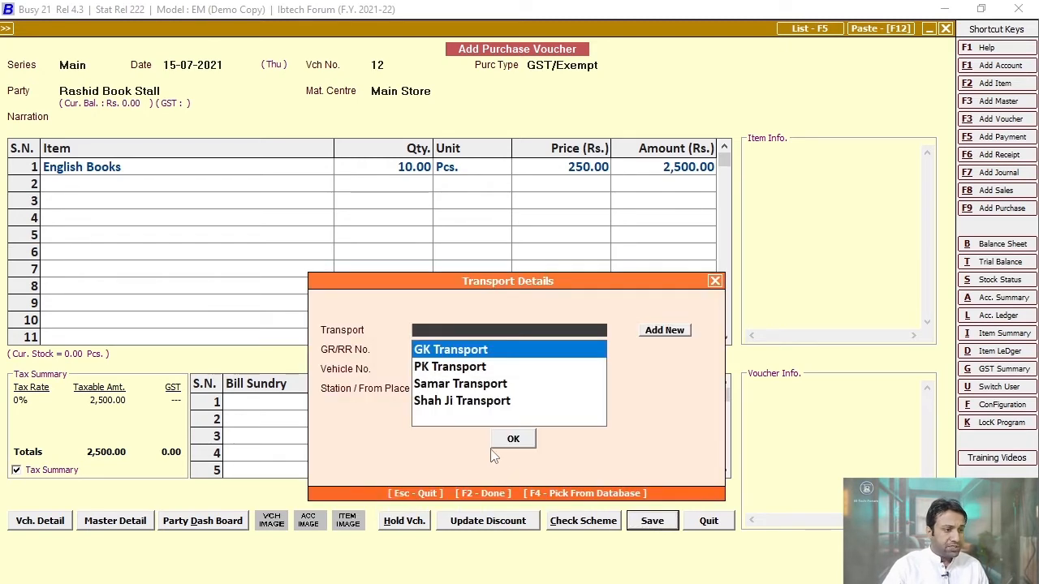
key(Return)
click(513, 441)
key(Escape)
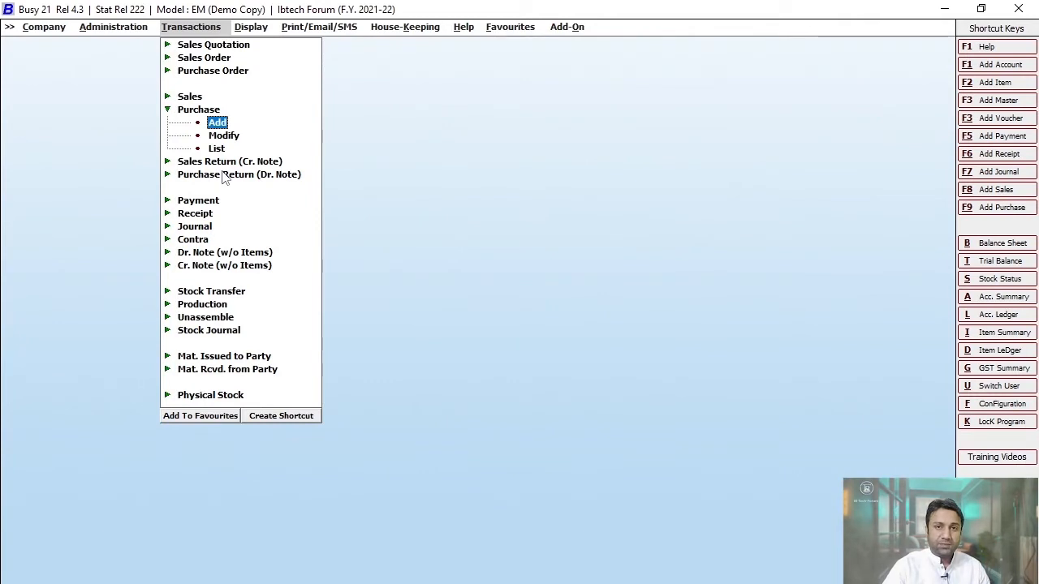
key(Escape)
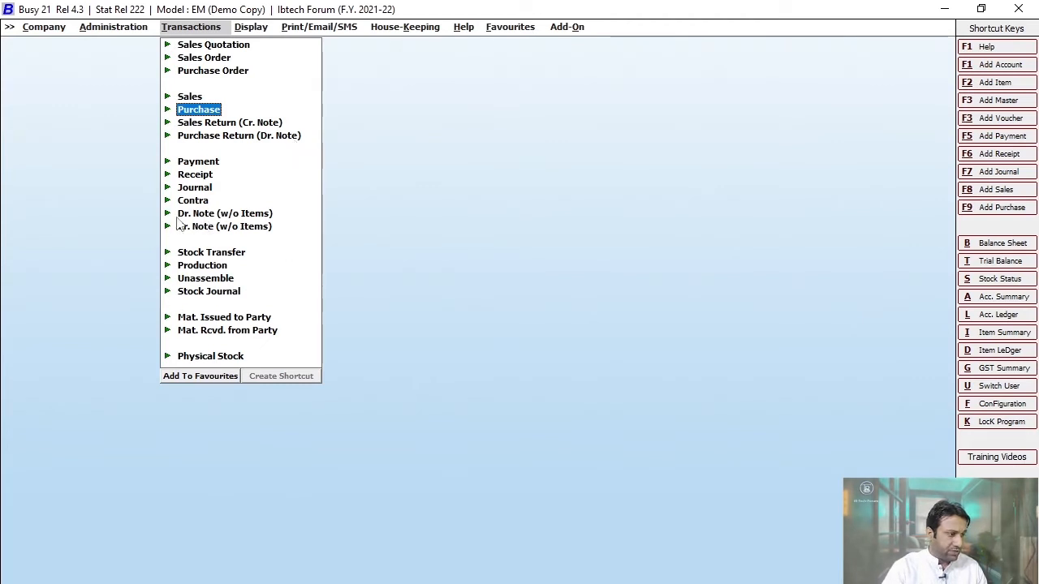
- Start a Main-series debit note without items dated 16-07-2021
click(244, 213)
click(221, 224)
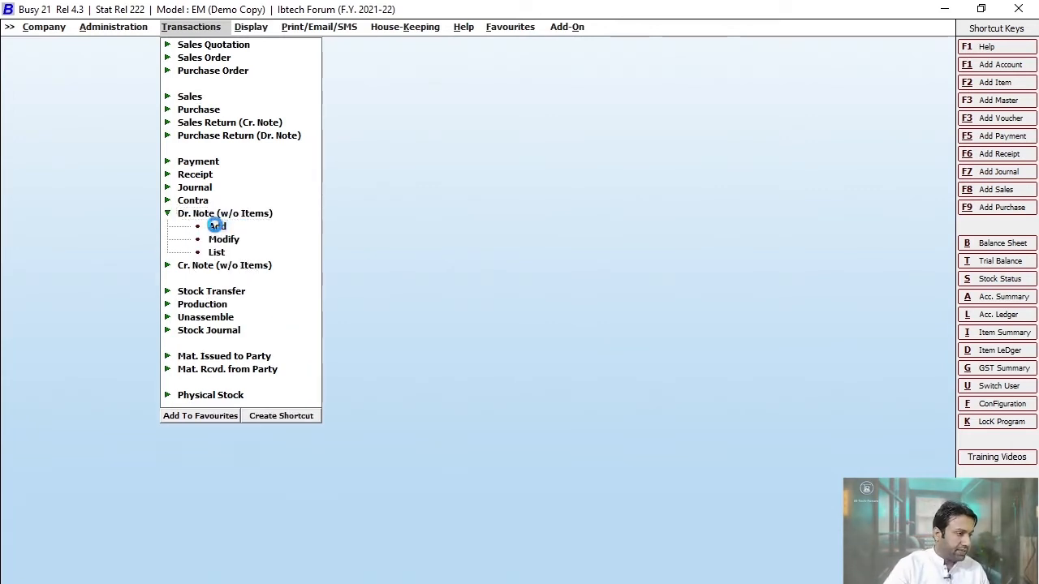
key(Return)
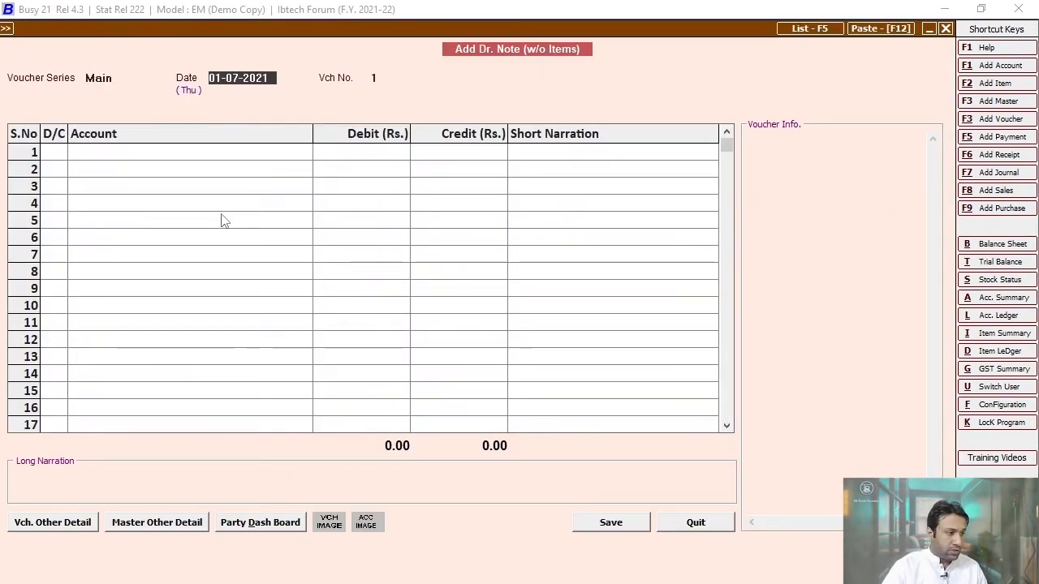
text(16)
key(Return)
key(Return)
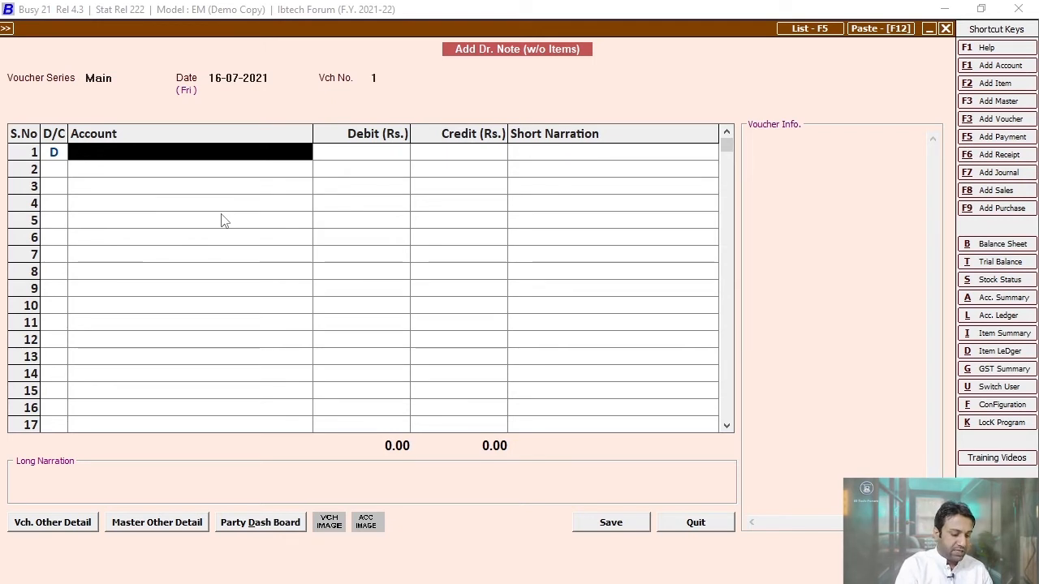
- Debit Rashid Book Stall 500, credit the DEBIT NOTE account, and save
text(rashi)
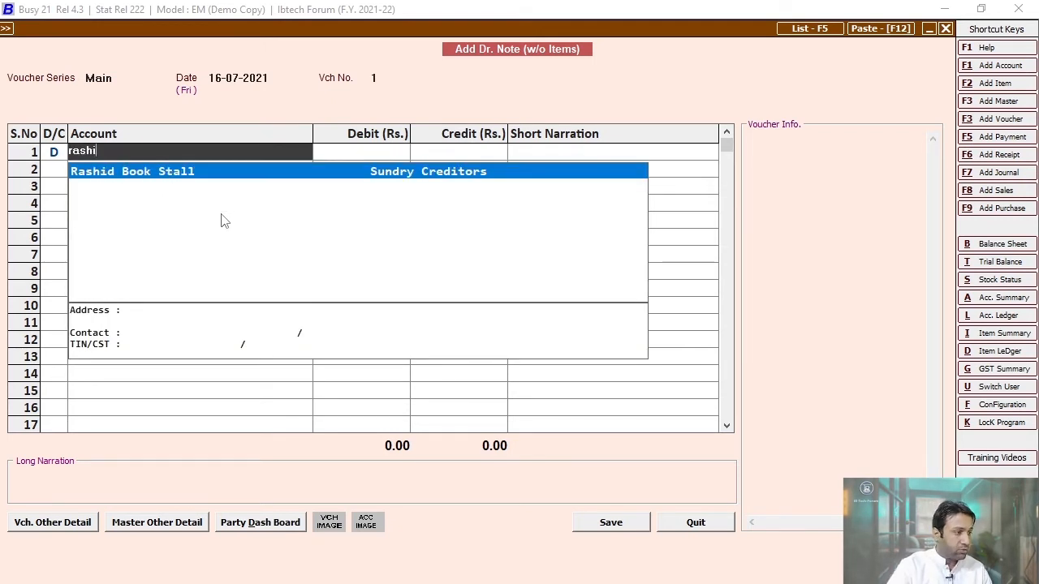
key(Return)
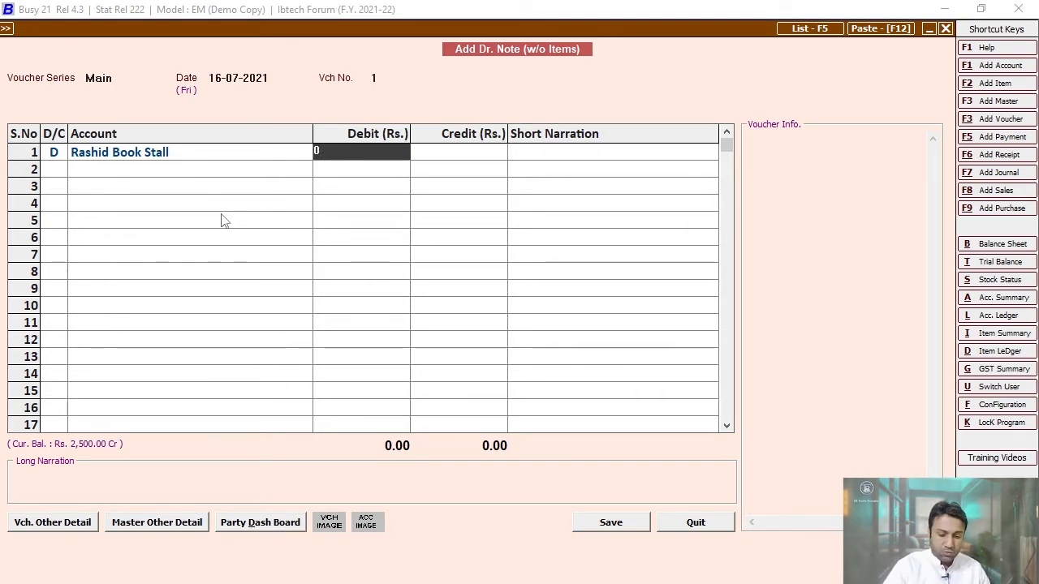
text(500)
key(Return)
key(Return)
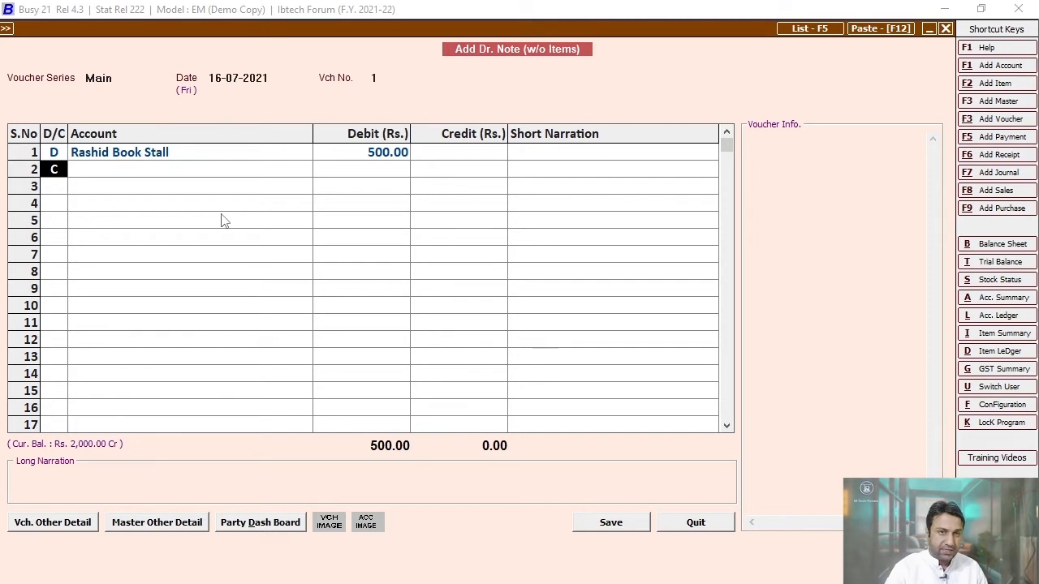
key(Return)
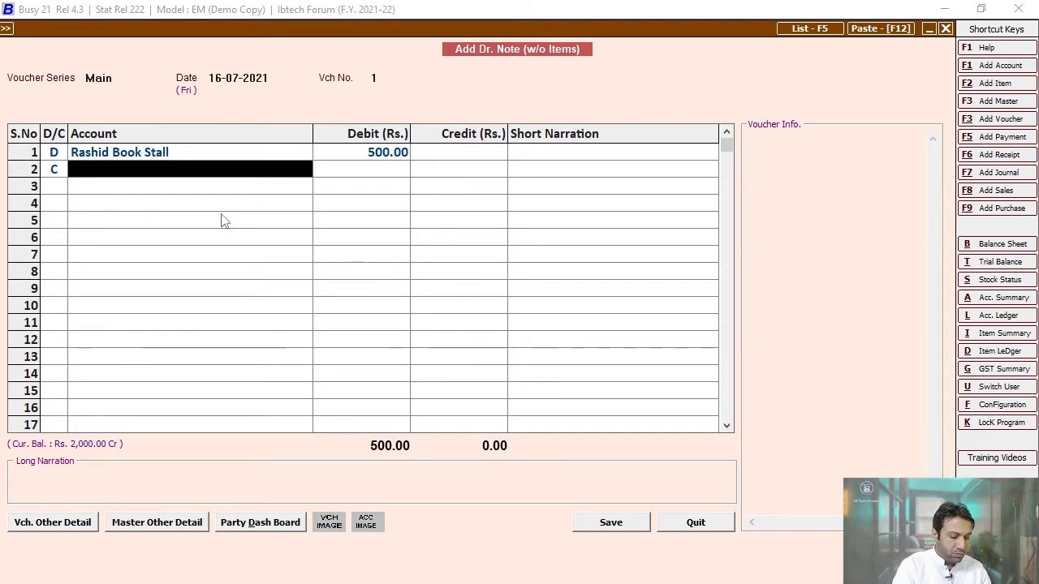
text(debi)
key(Return)
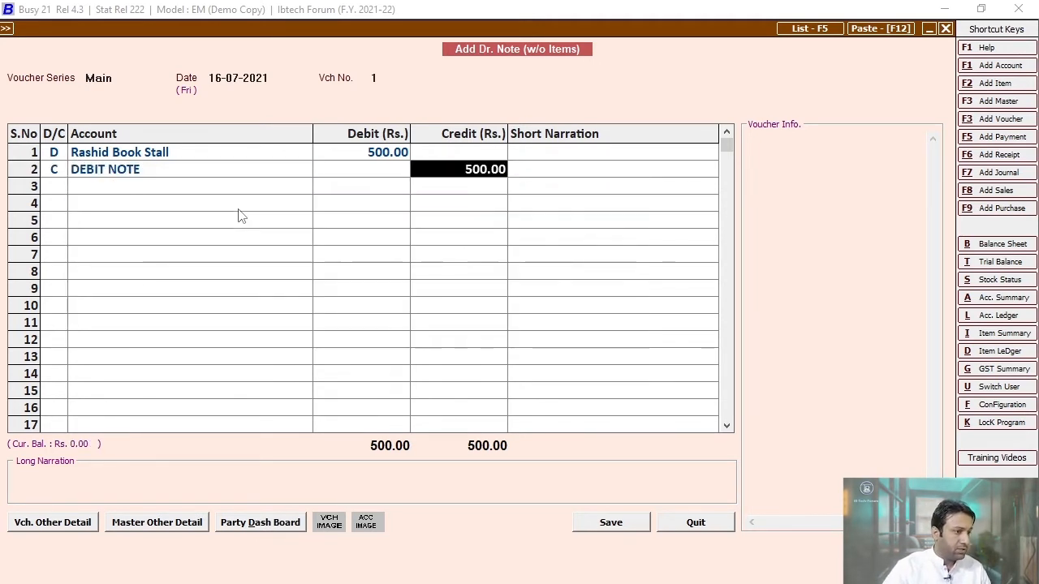
click(621, 523)
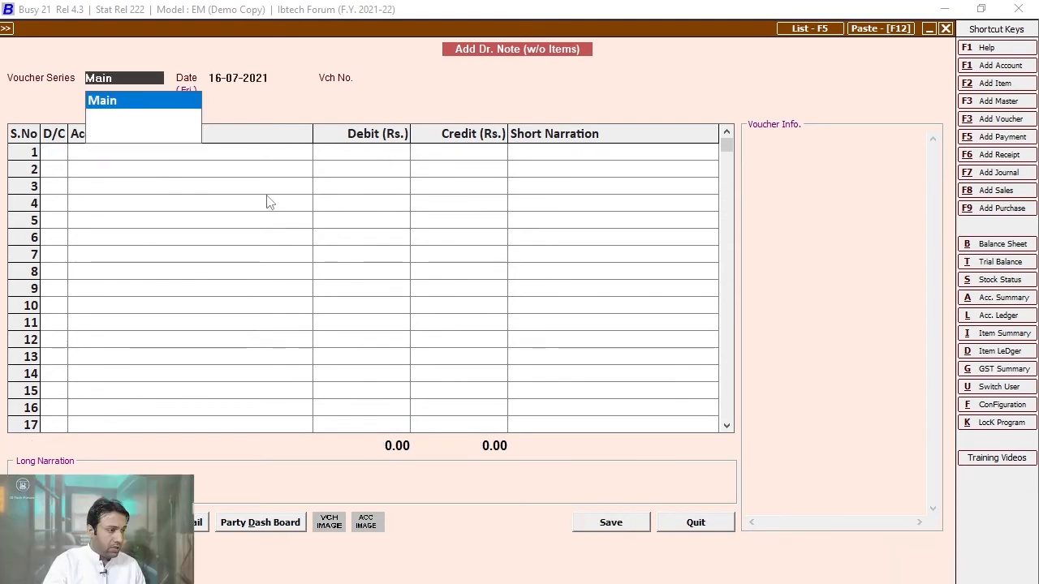
- View Rashid Book Stall's ledger, inspect purchase voucher 12, then close the report
key(alt+l)
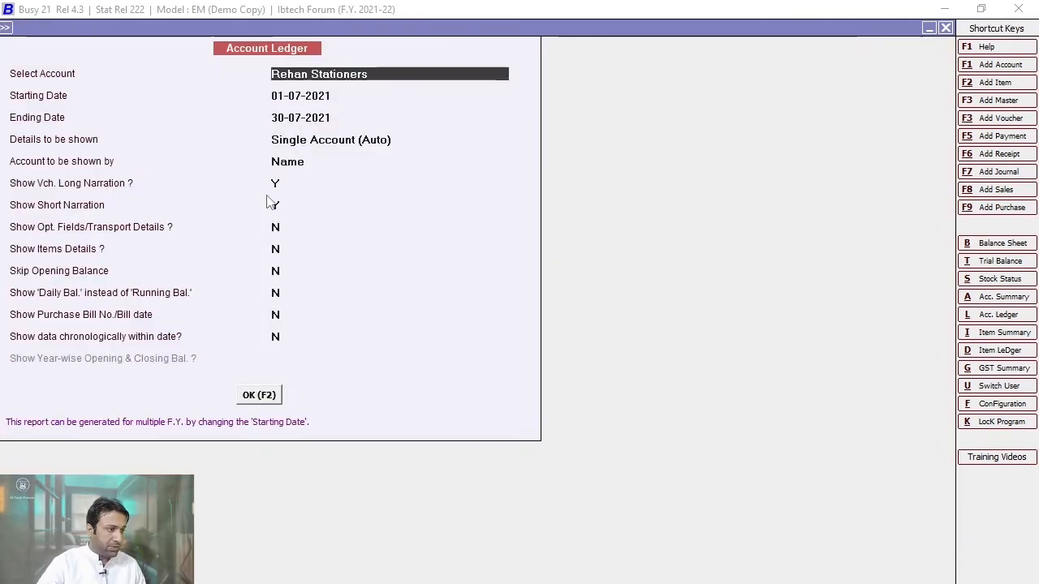
text(rashi)
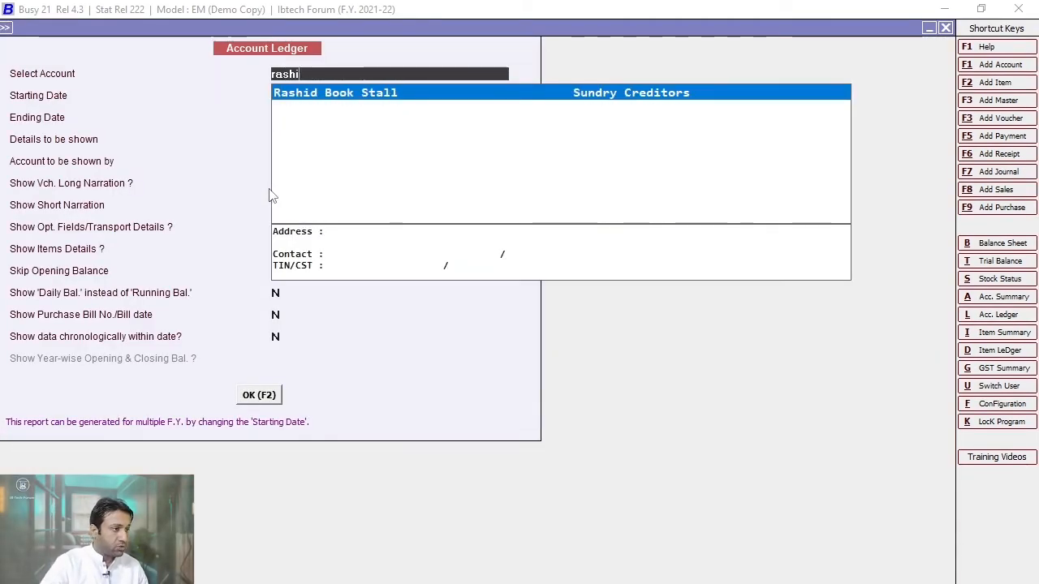
key(Return)
click(262, 398)
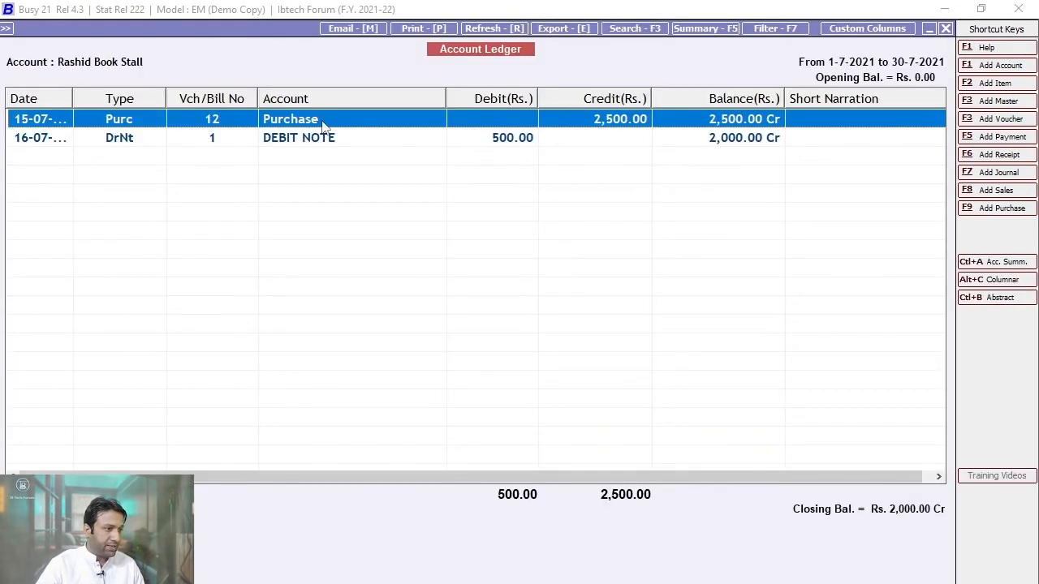
double_click(569, 118)
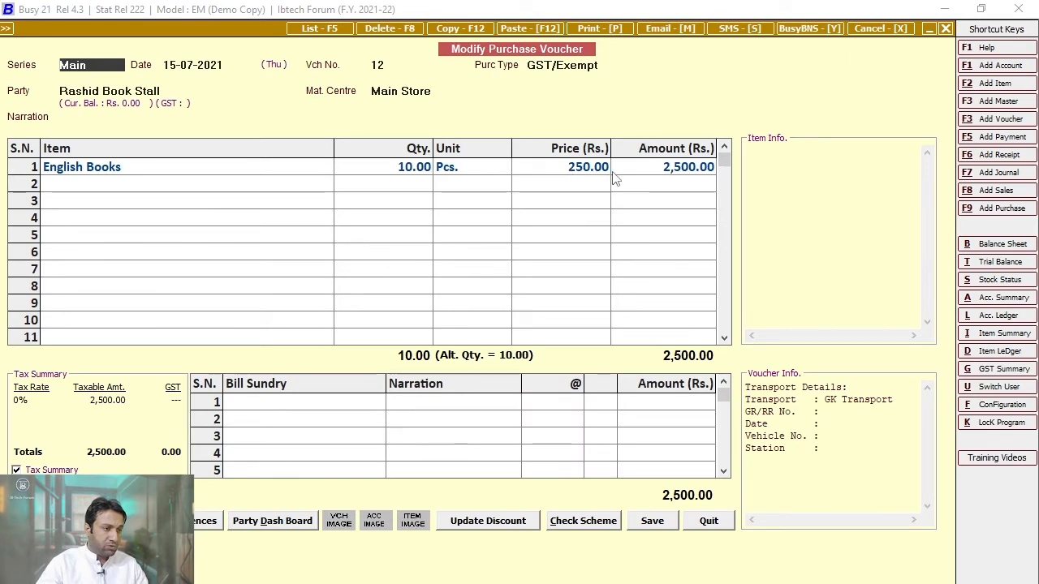
key(Escape)
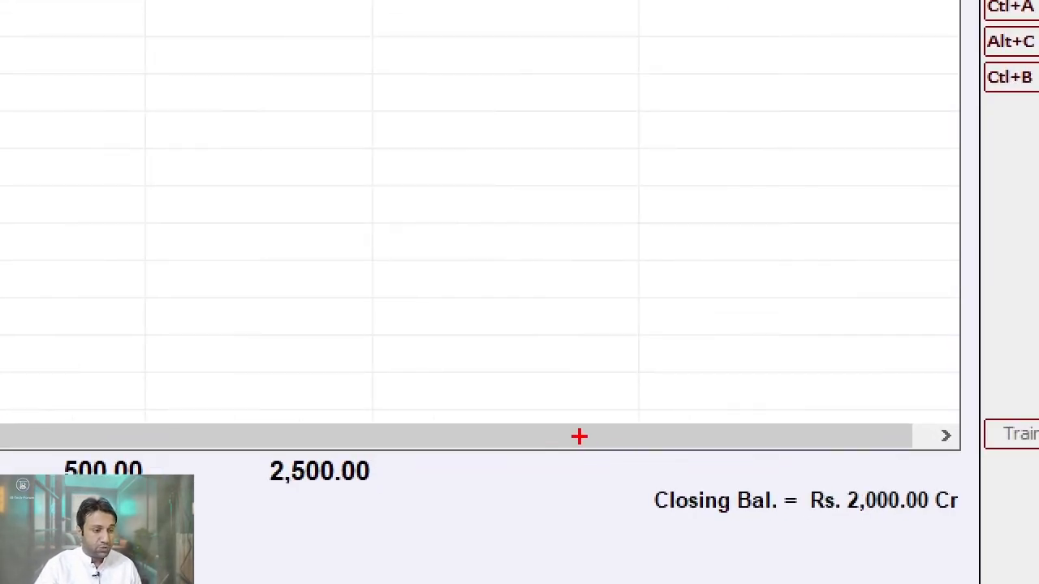
drag(739, 477, 971, 542)
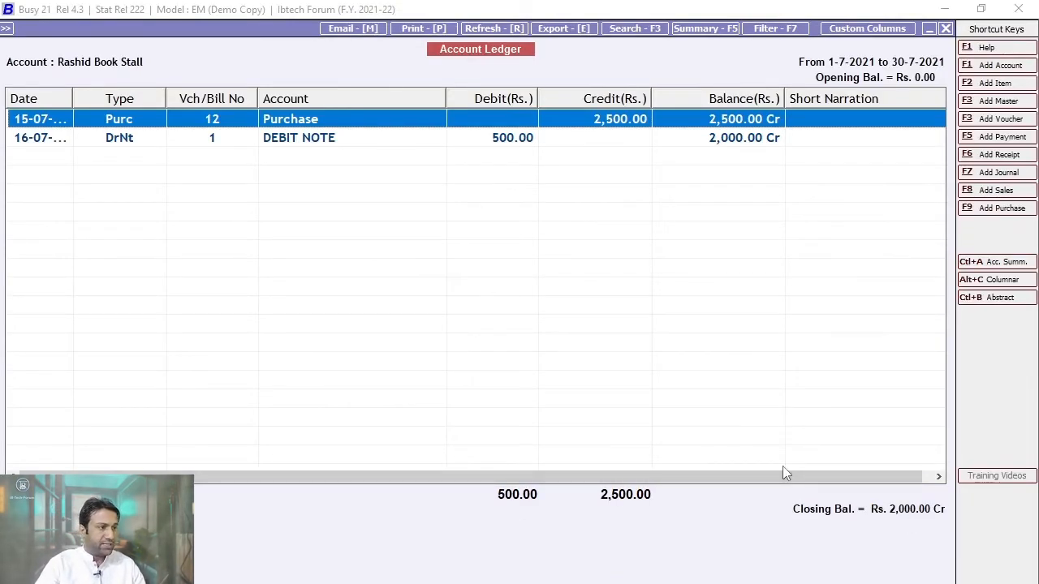
key(Escape)
key(Escape)
key(Escape)
- Start a new purchase voucher with purchase type GST/Item-wise
key(Return)
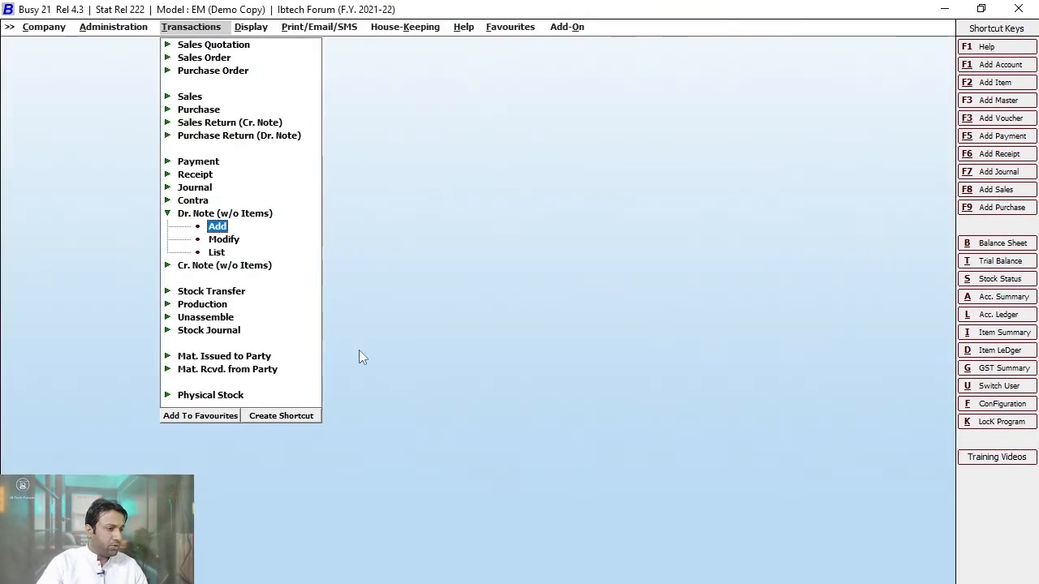
key(Escape)
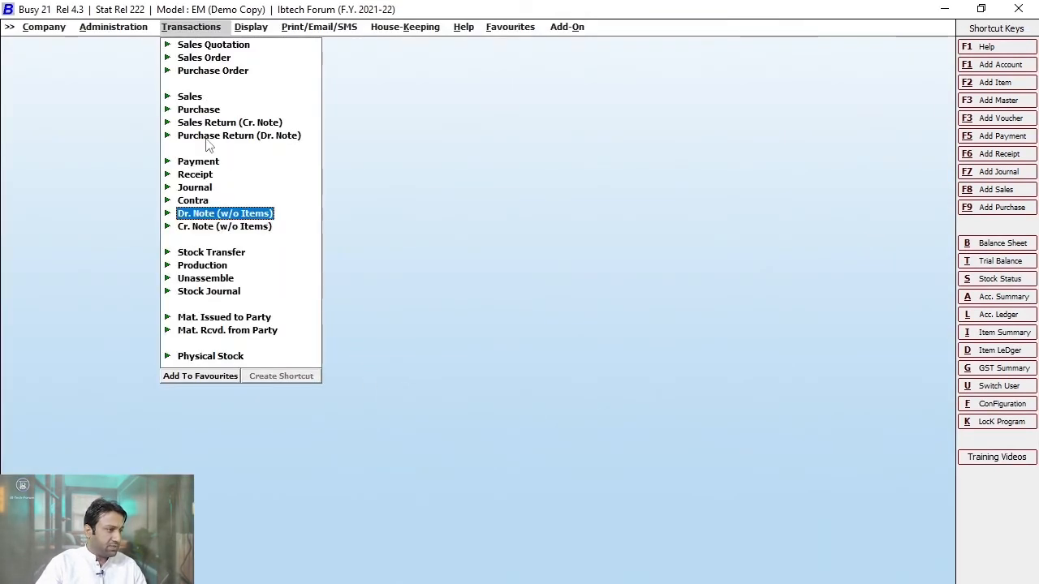
click(211, 135)
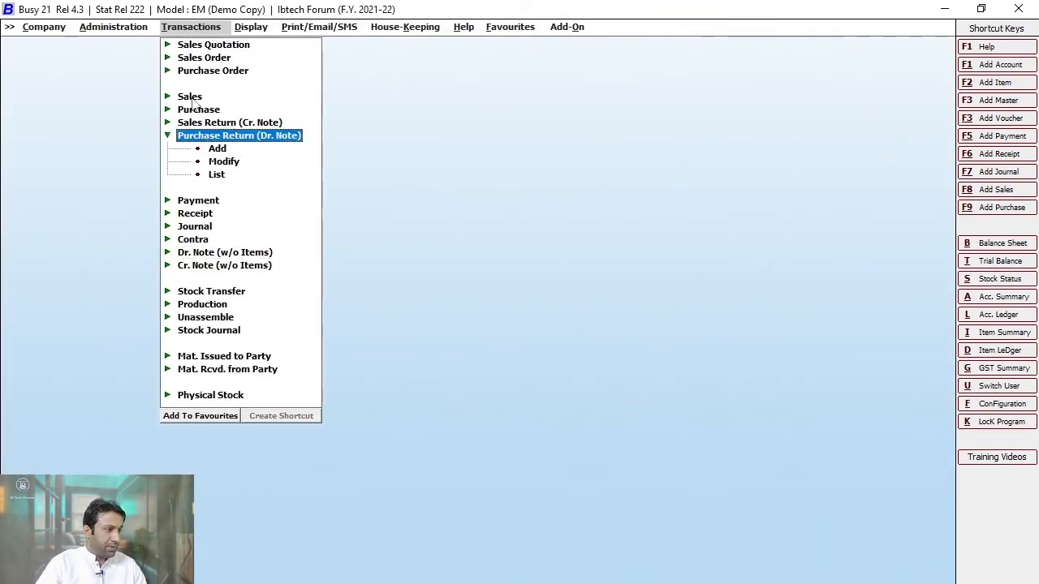
click(198, 109)
click(225, 123)
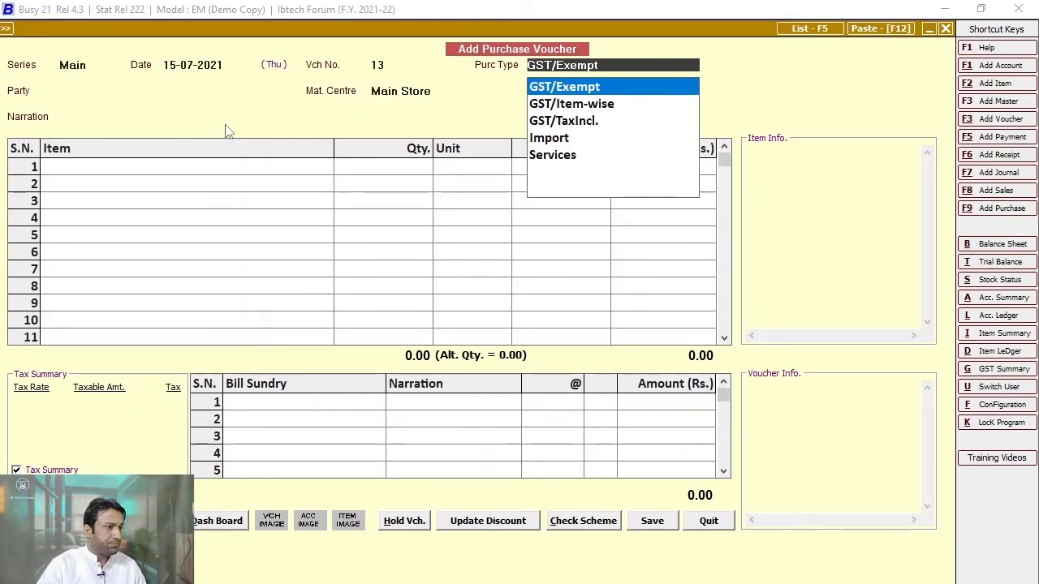
key(Return)
click(615, 68)
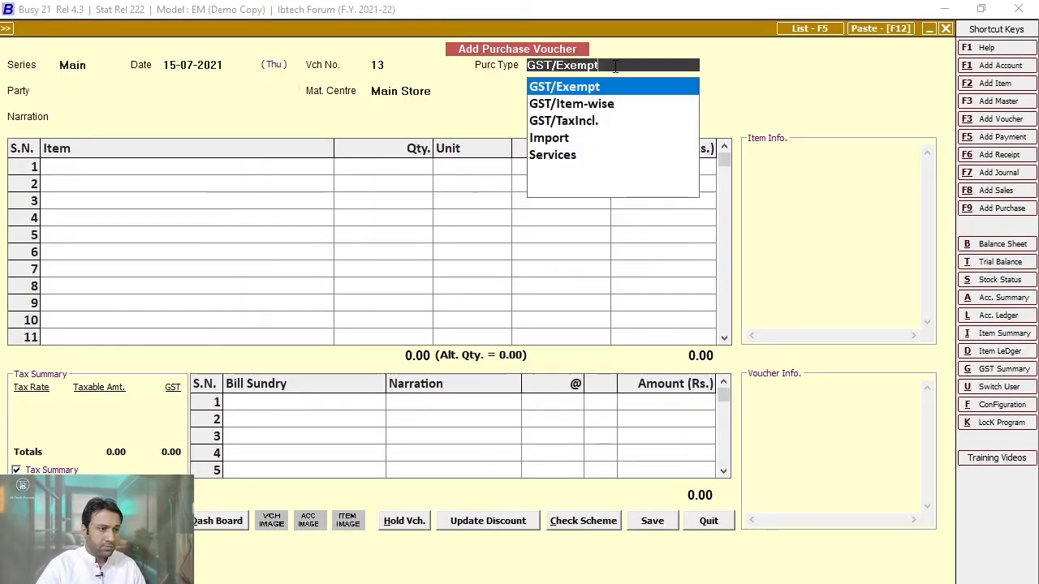
key(Down)
key(Return)
- Enter party Rashid Book Stall and 52 English Books at 200 each
text(rashi)
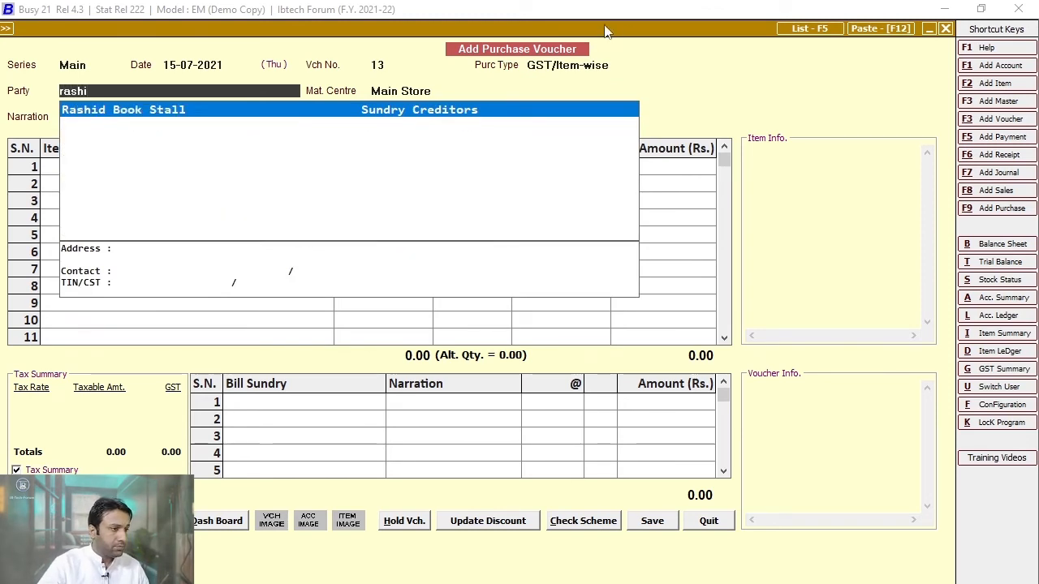
key(Return)
key(Return)
key(Return)
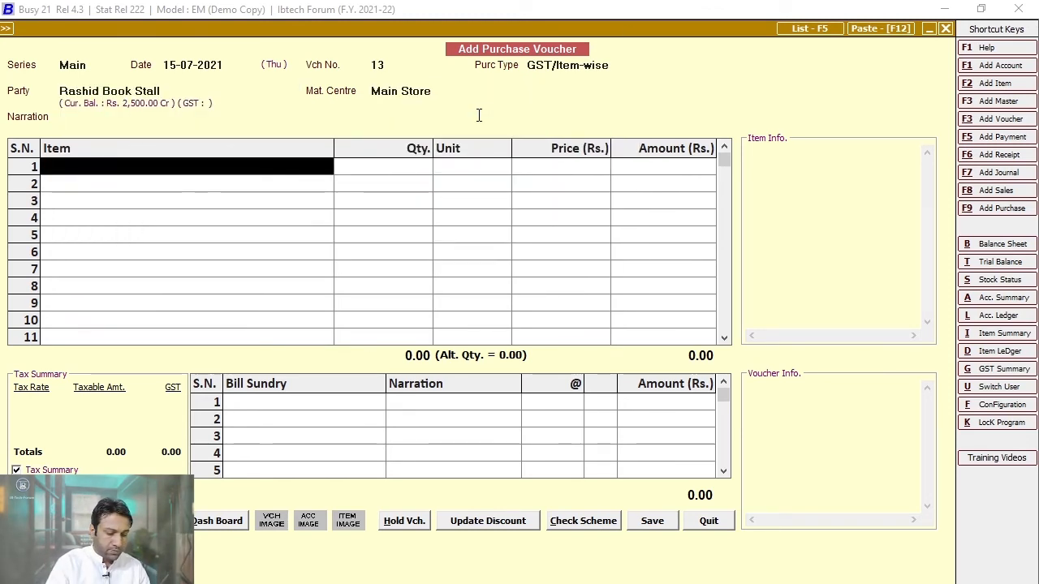
text(eng)
key(Return)
text(50)
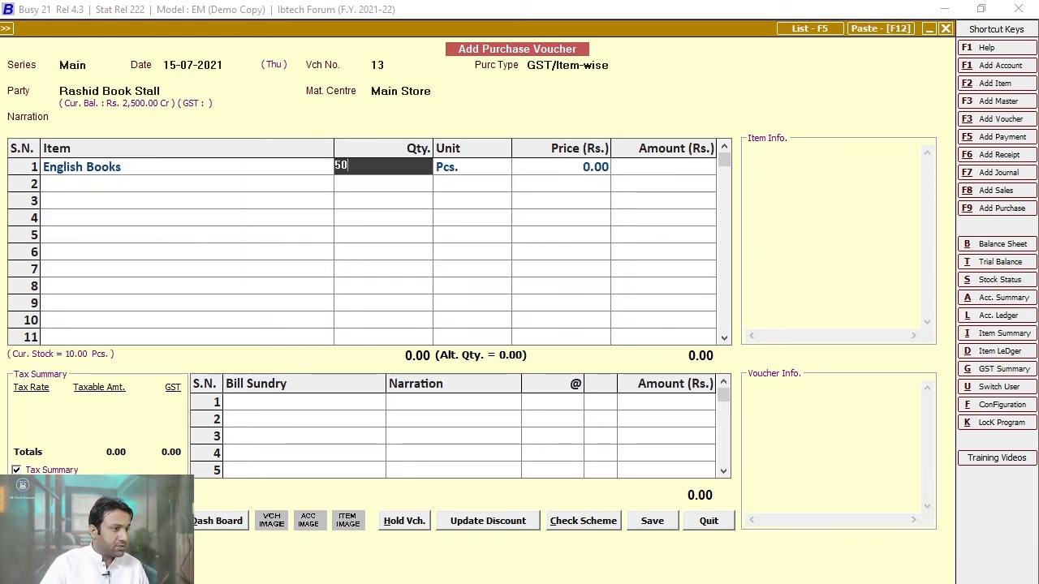
key(BackSpace)
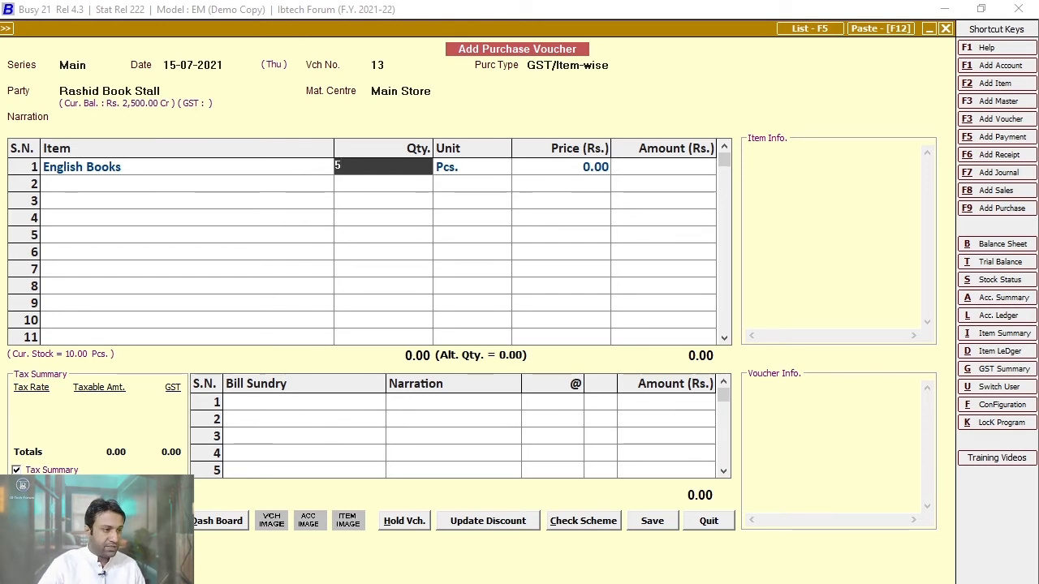
key(Return)
key(Return)
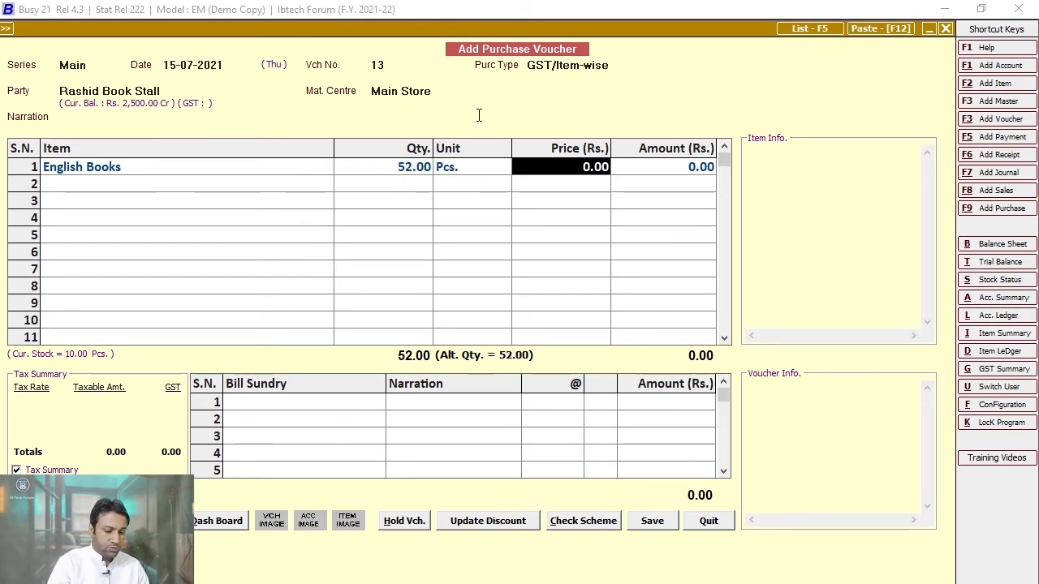
text(200)
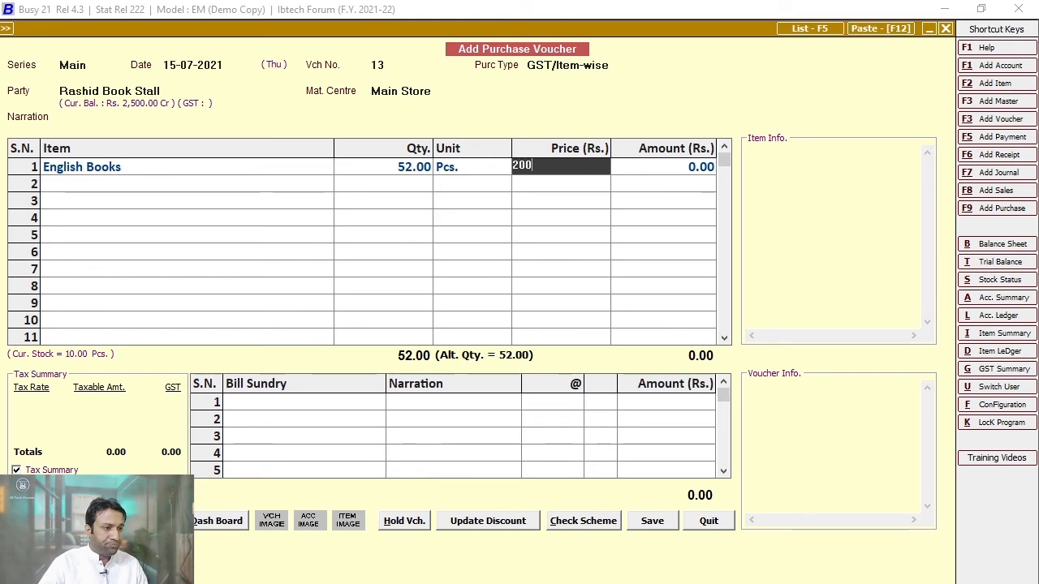
key(Return)
- Save purchase voucher No. 13 for 10,400.00 and close the blank voucher
key(F2)
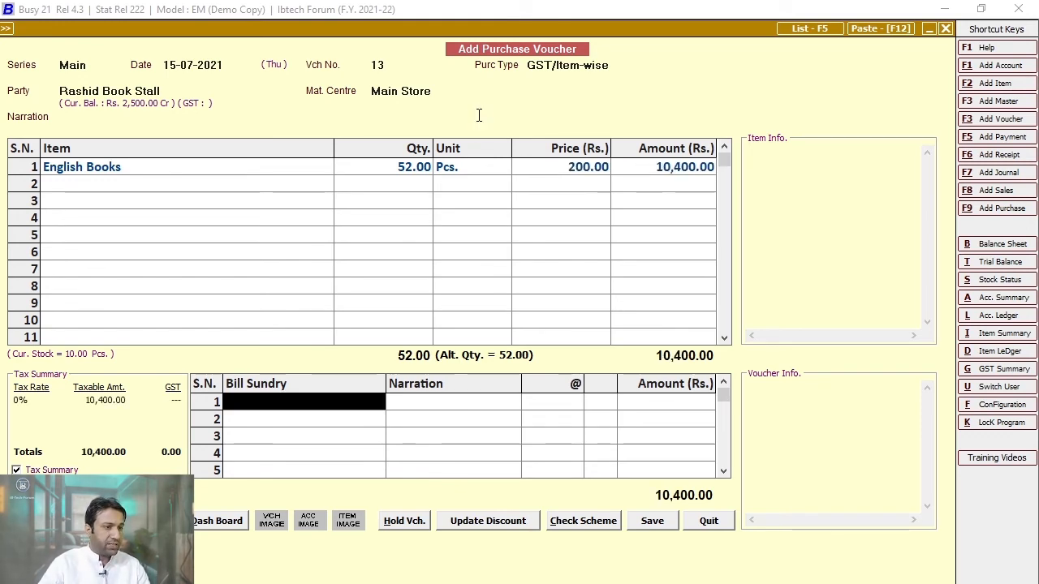
key(F2)
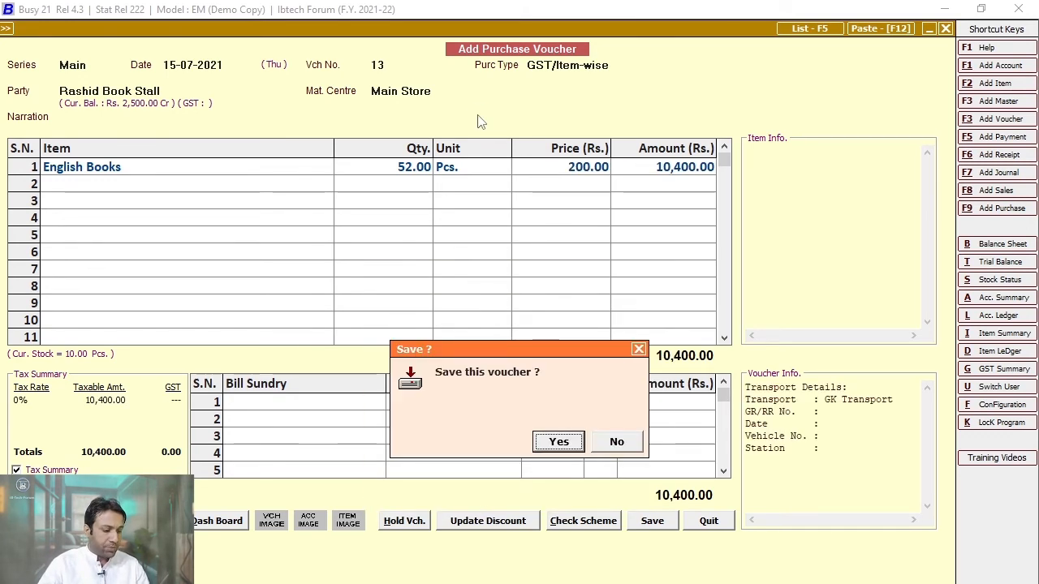
key(Return)
key(Escape)
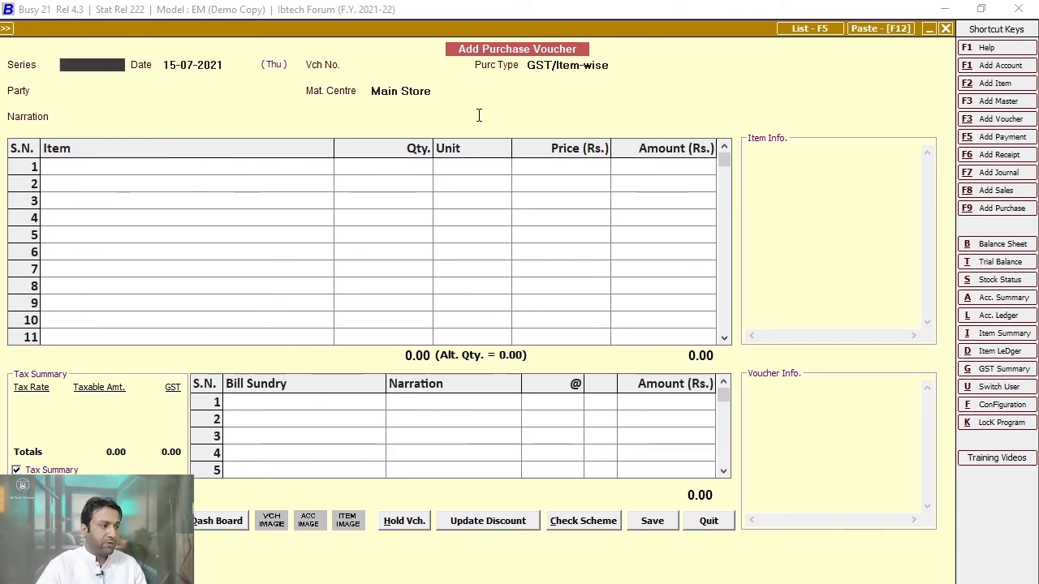
key(Escape)
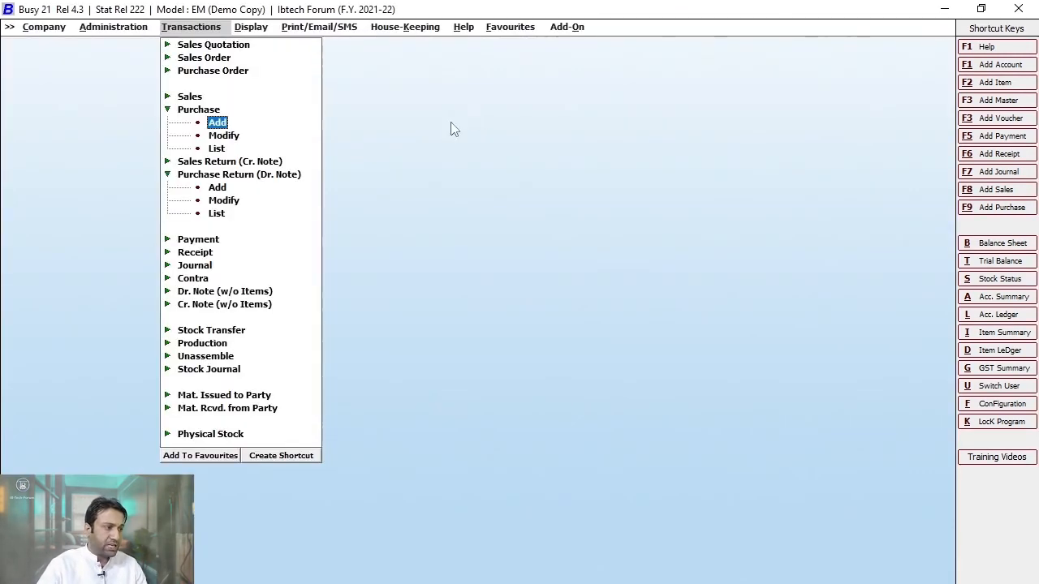
- Start a Main-series purchase return debit note dated 13-07-2021
click(218, 125)
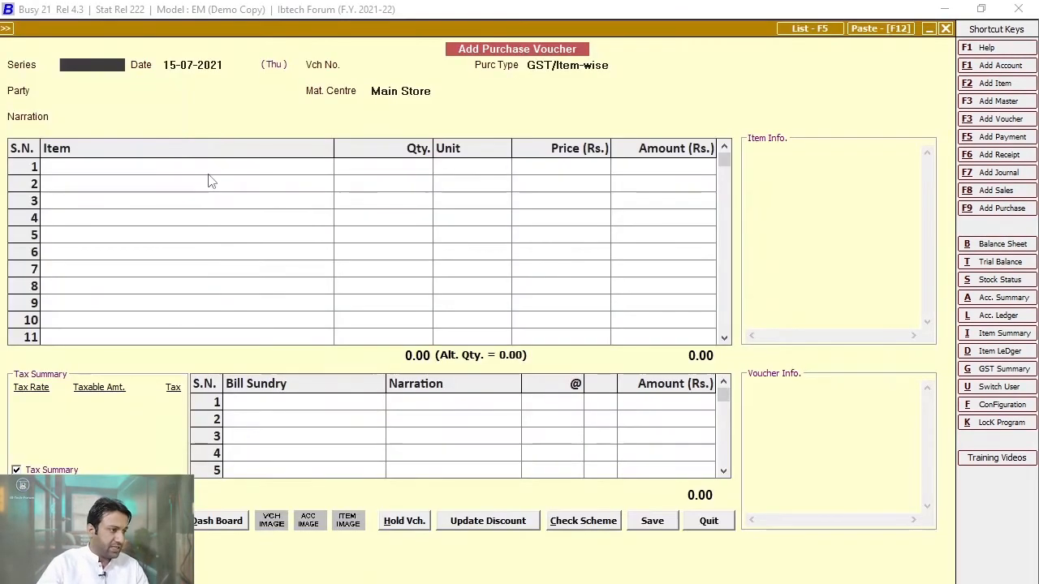
key(Escape)
click(250, 177)
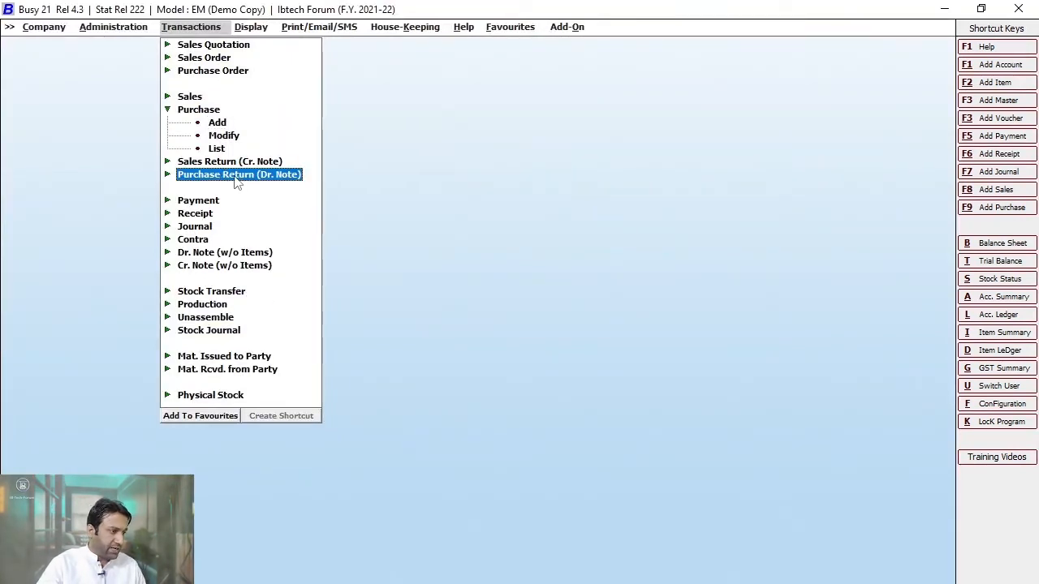
click(235, 177)
click(217, 189)
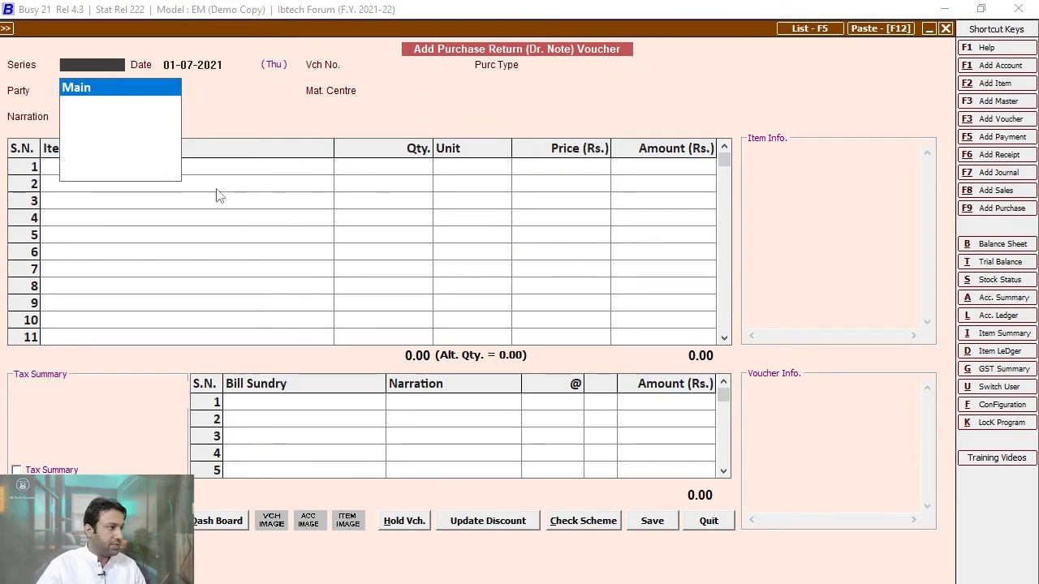
key(Return)
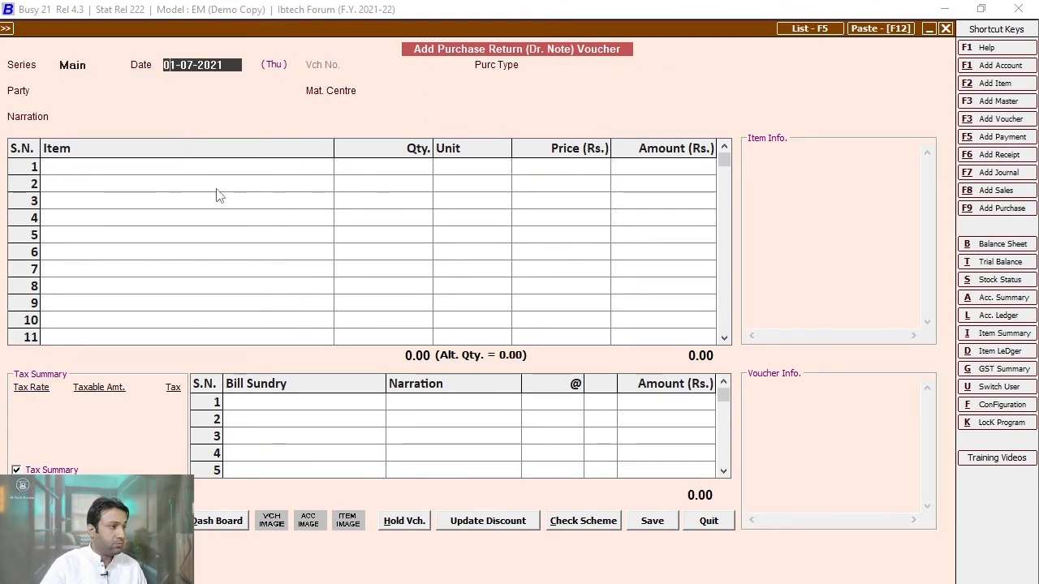
text(13)
key(Return)
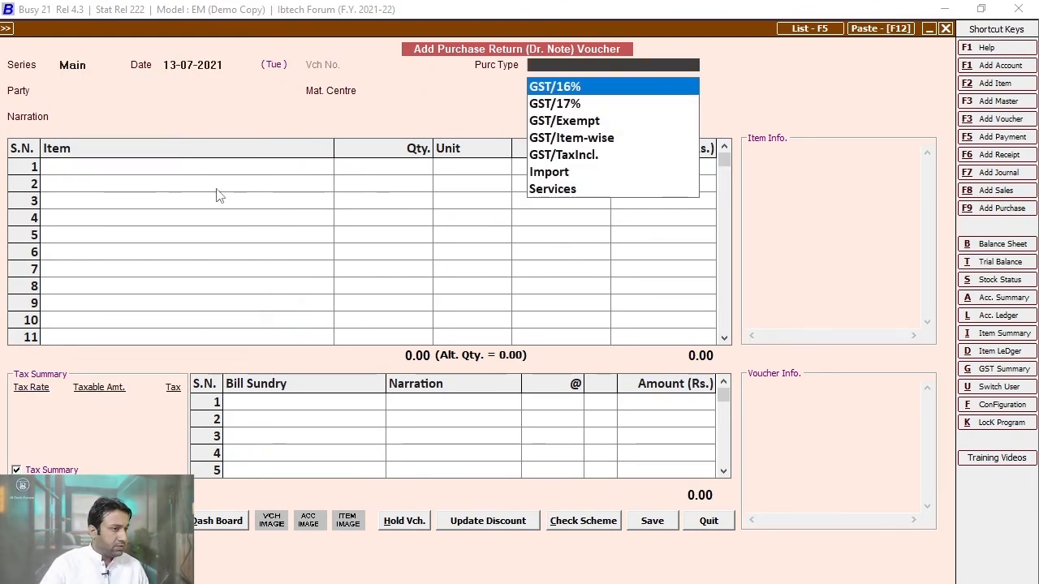
- Set type GST/Exempt, party Rashid Book Stall and material centre Main Store
key(Down)
key(Down)
key(Return)
text(rash)
key(Return)
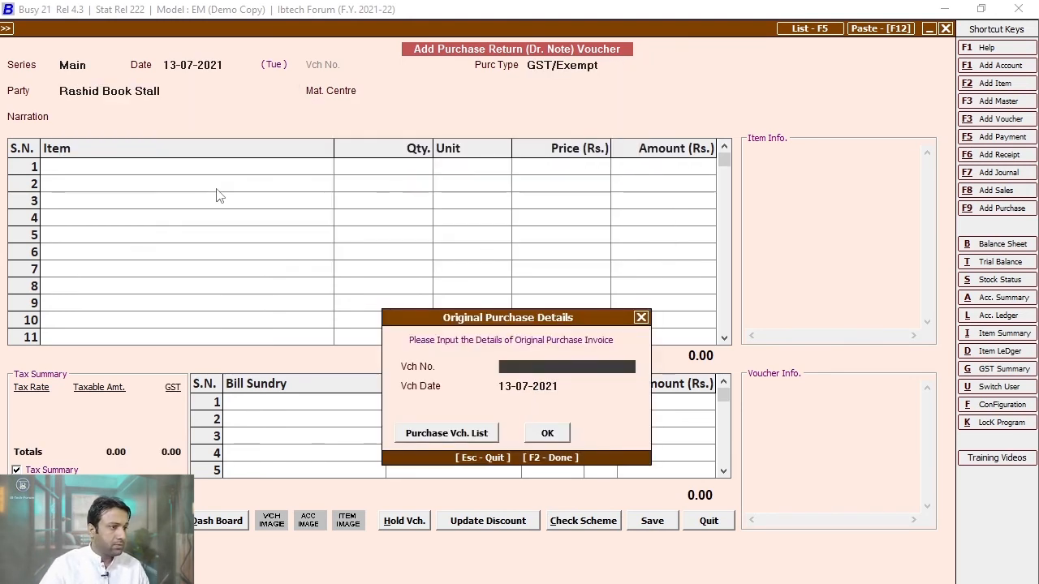
key(Escape)
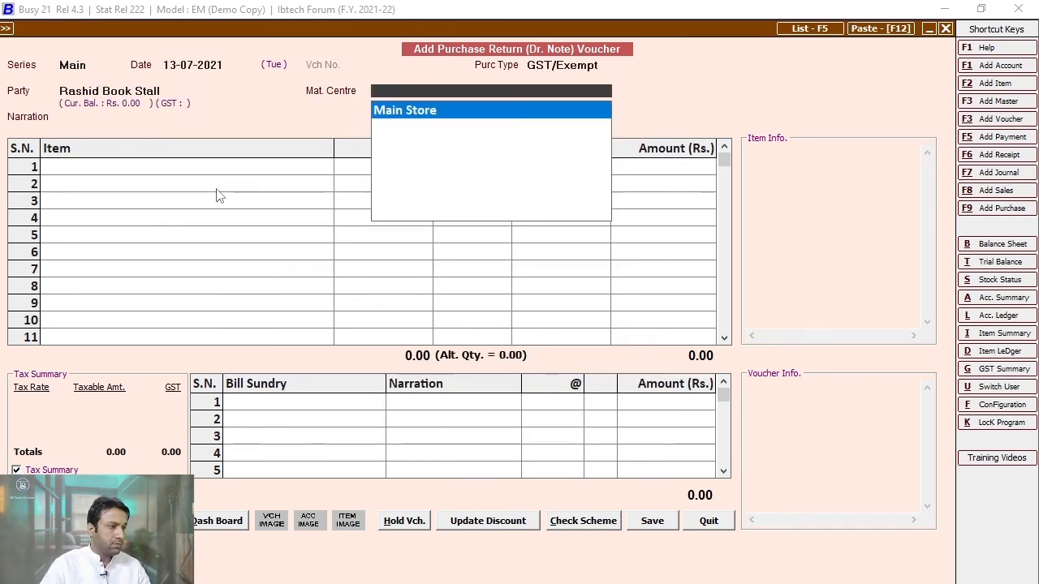
key(Return)
key(Return)
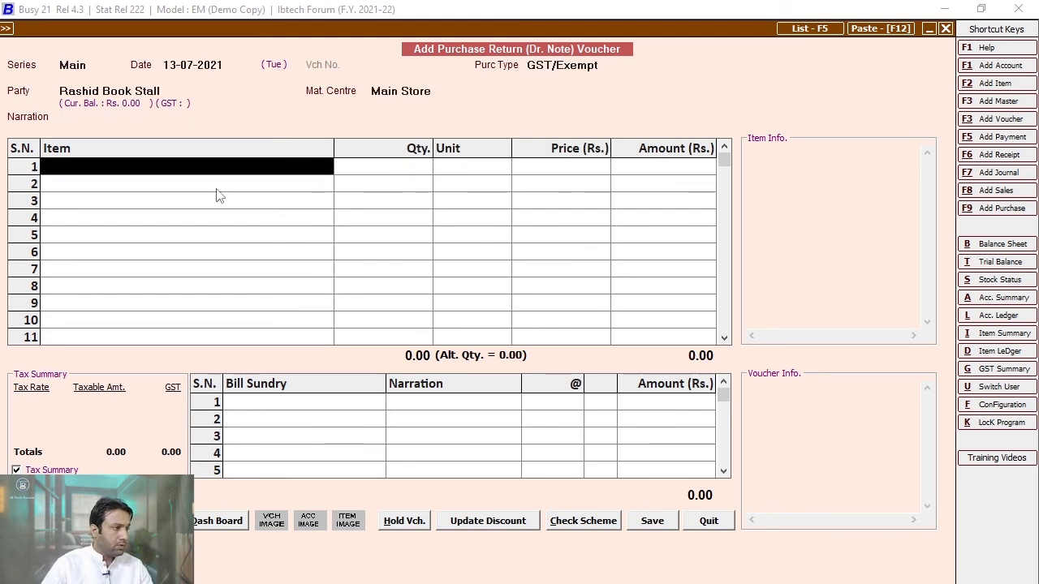
click(211, 89)
key(Return)
key(Return)
key(Return)
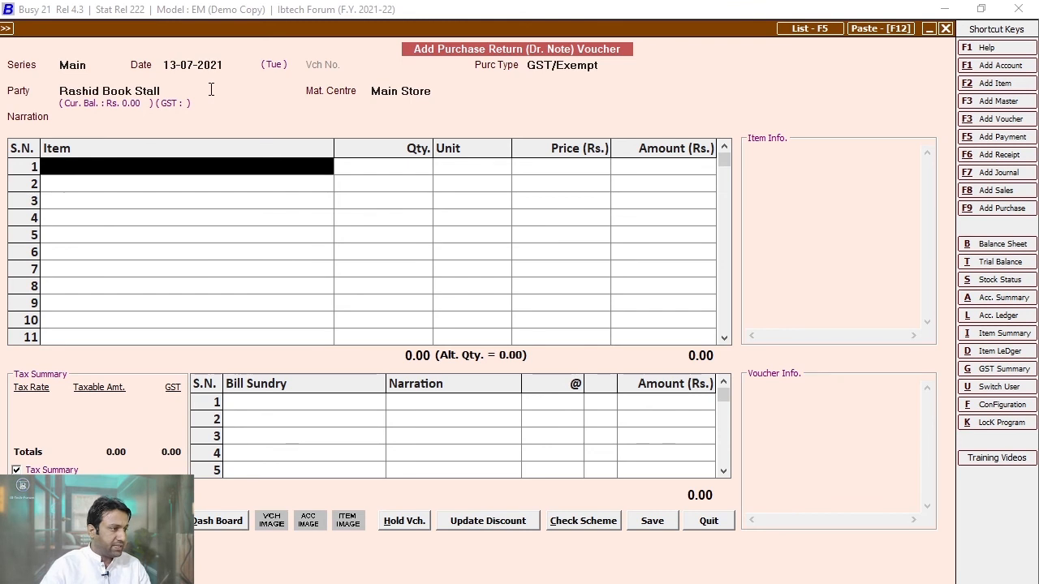
click(211, 89)
key(Return)
key(Return)
key(Return)
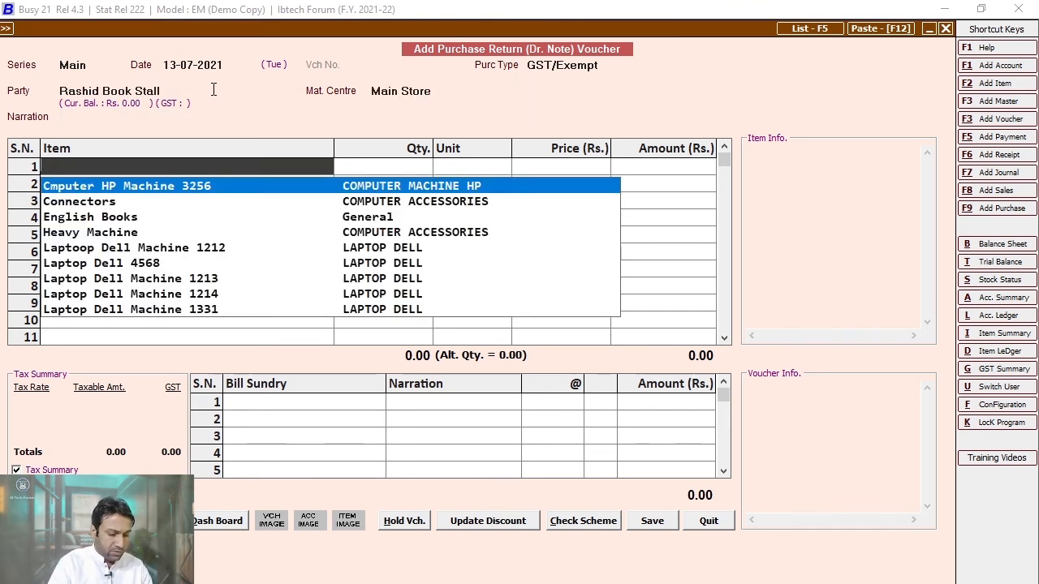
- Return 2 English Books at 200 each and save the 400.00 debit note
text(engli)
key(Return)
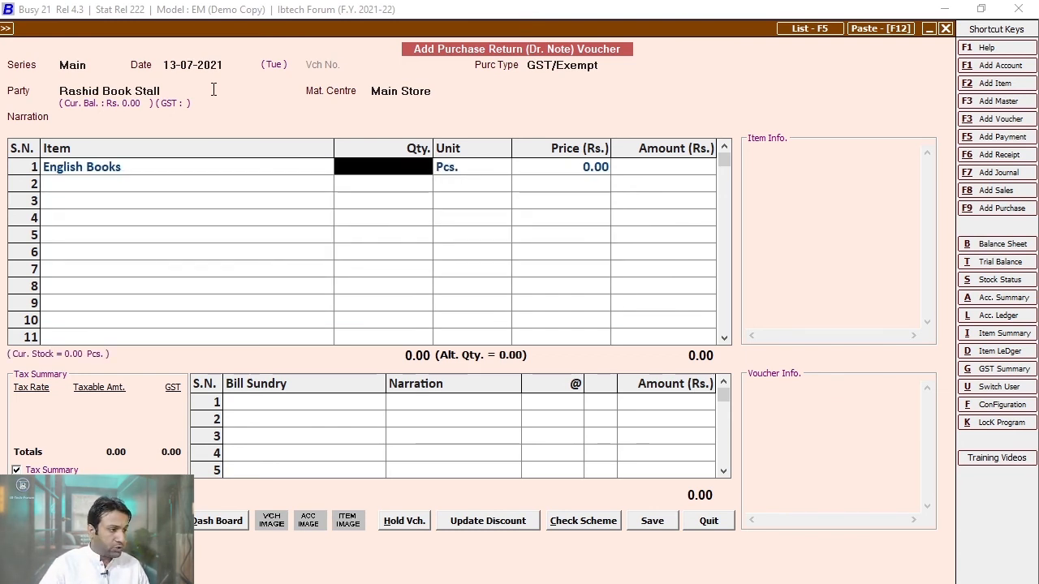
text(2)
key(Return)
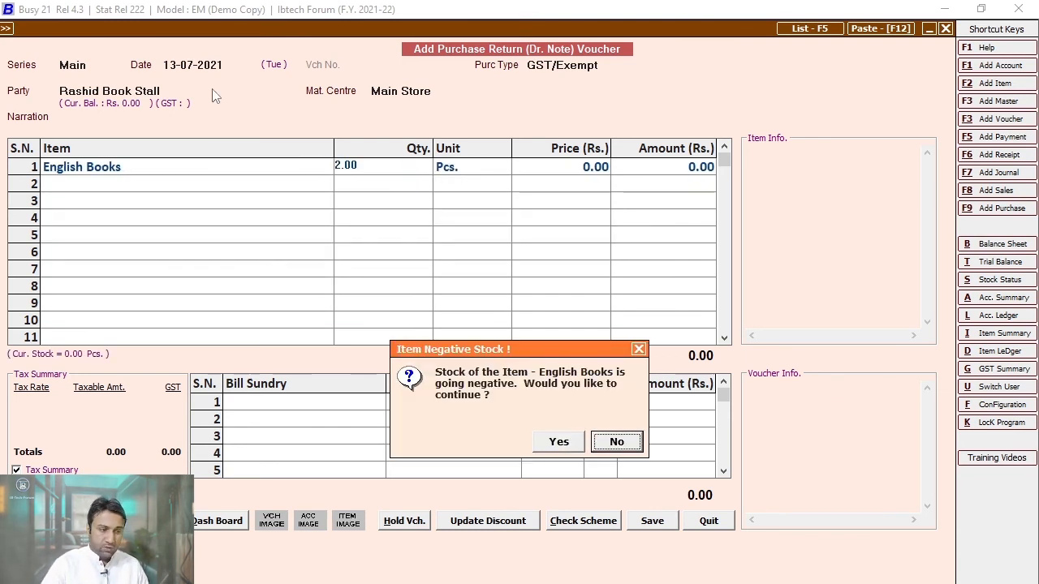
key(Left)
key(Return)
key(Return)
text(5)
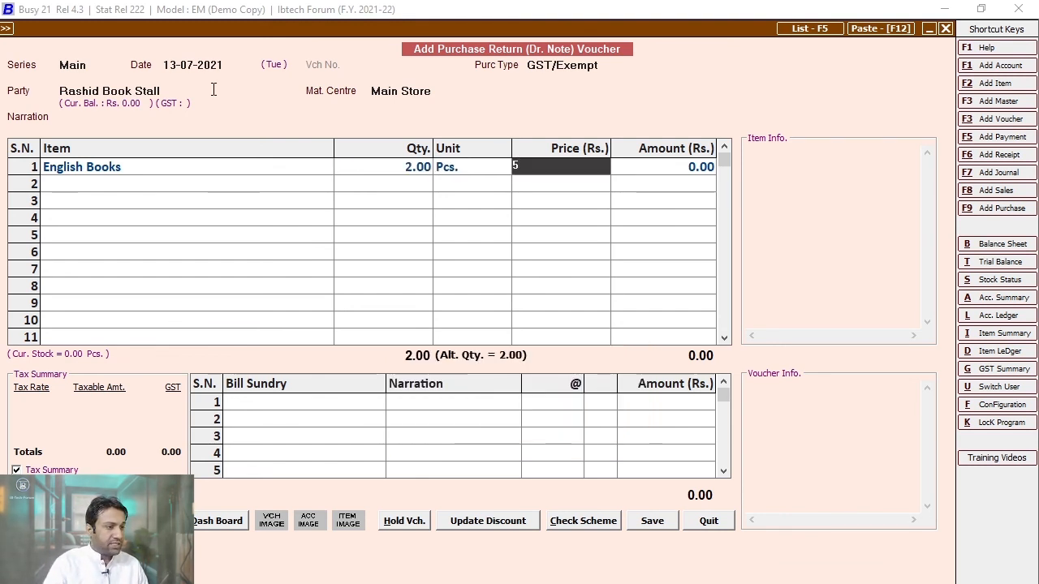
key(Return)
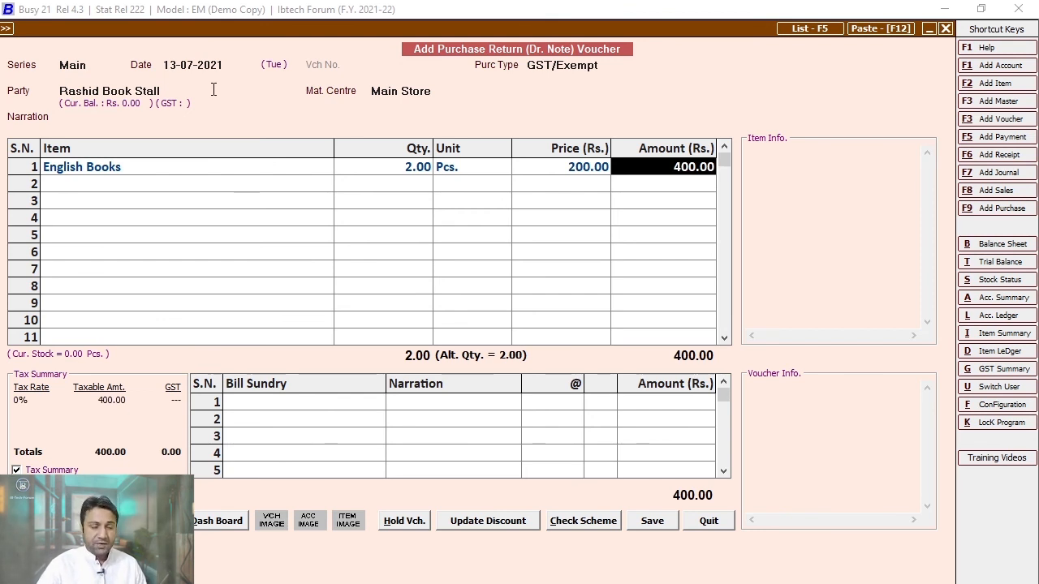
key(F2)
key(F2)
key(Return)
key(Return)
key(Escape)
key(Escape)
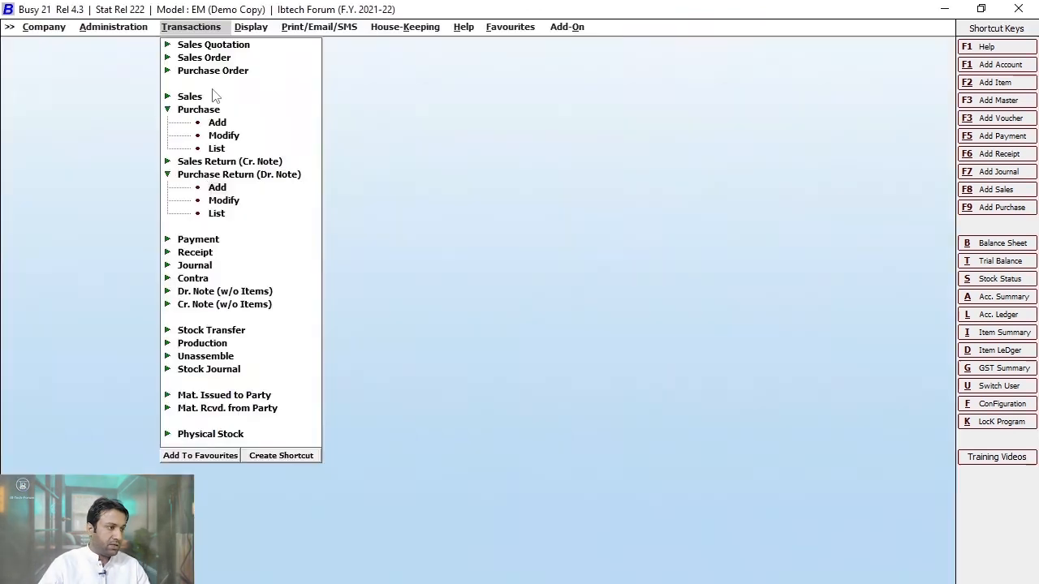